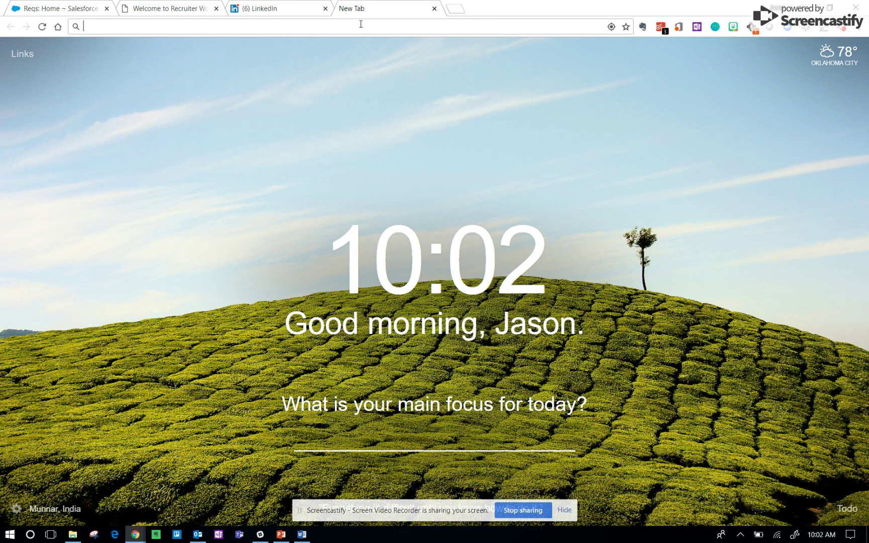
Go to trello.com and open the Red Zone board from the starred boards.
type("trello.com")
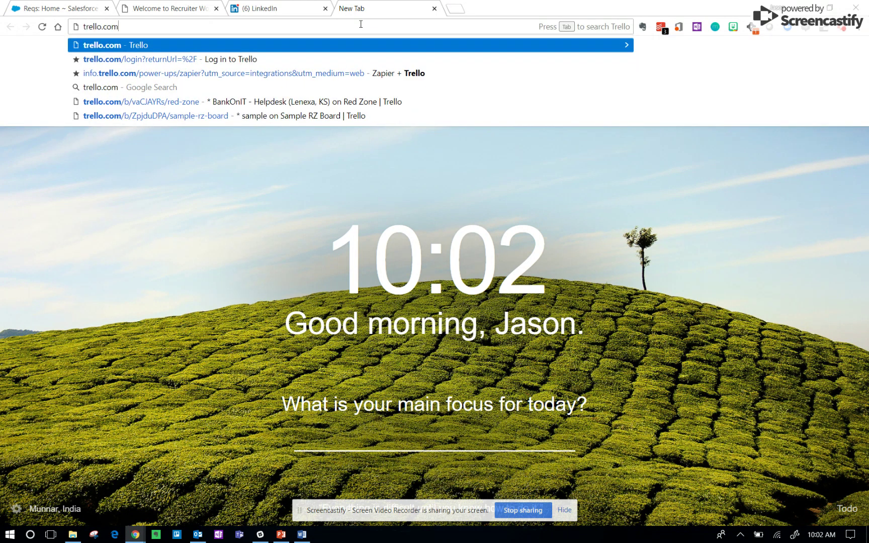
key("Return")
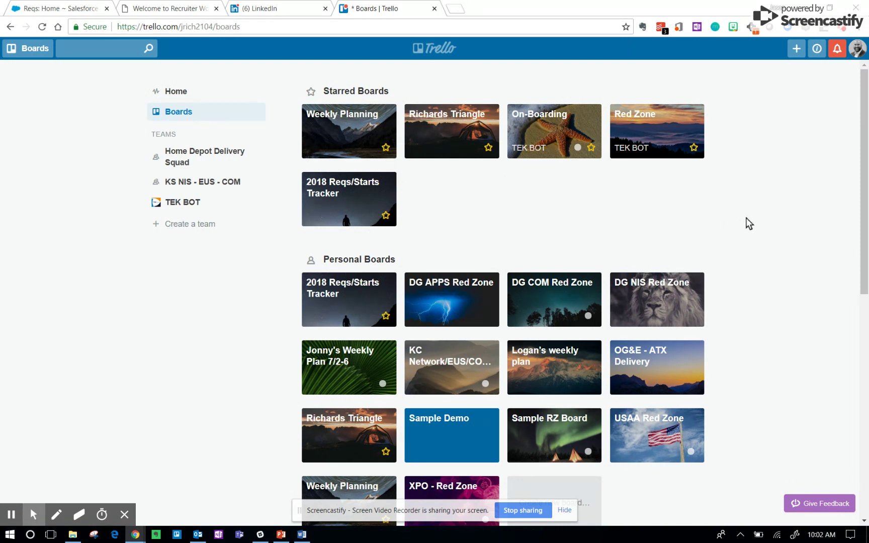
scroll(744, 227, "down", 8)
scroll(749, 232, "down", 1)
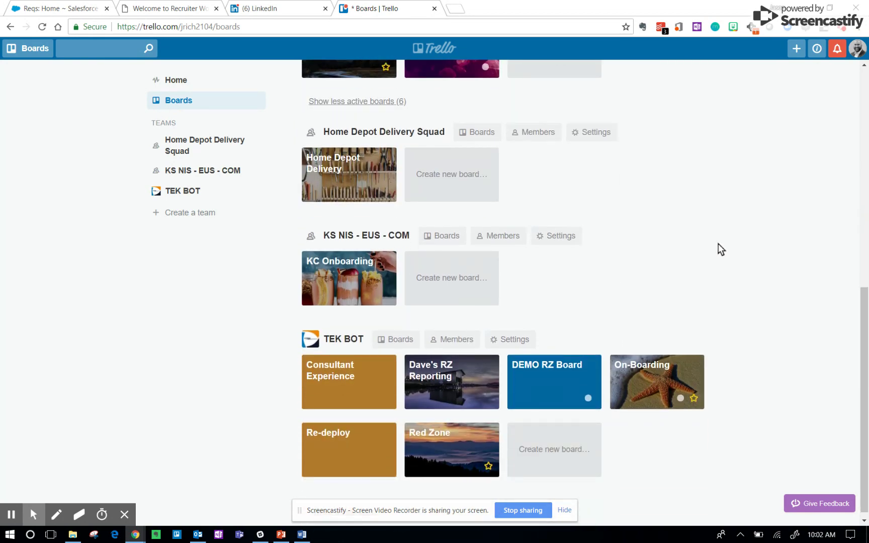
scroll(722, 251, "up", 7)
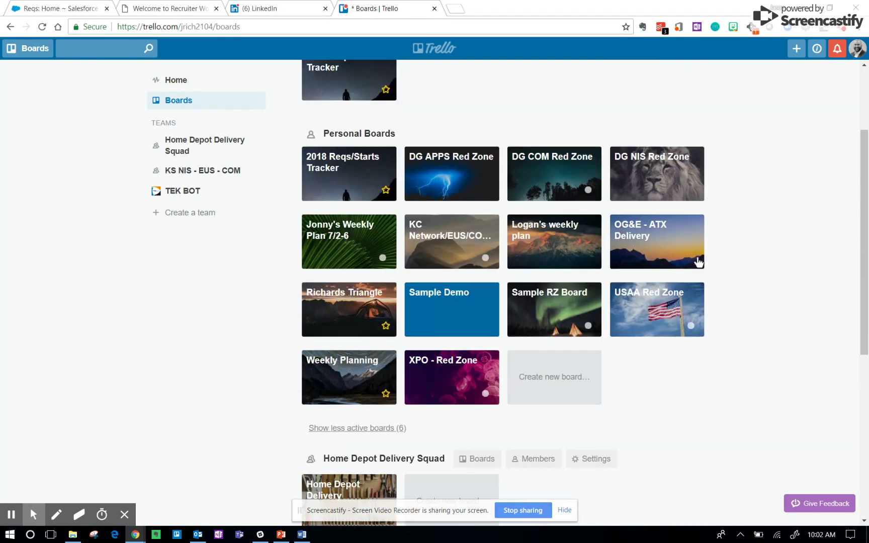
scroll(723, 250, "up", 3)
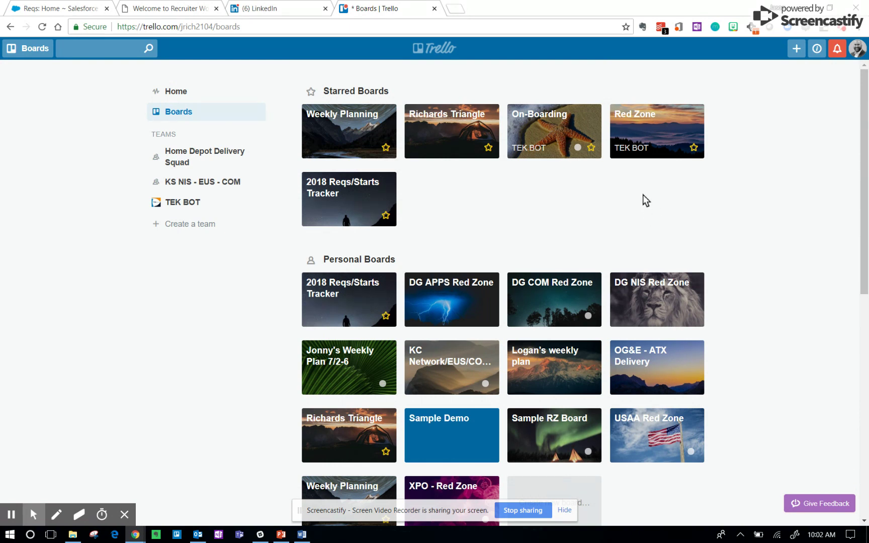
left_click(659, 134)
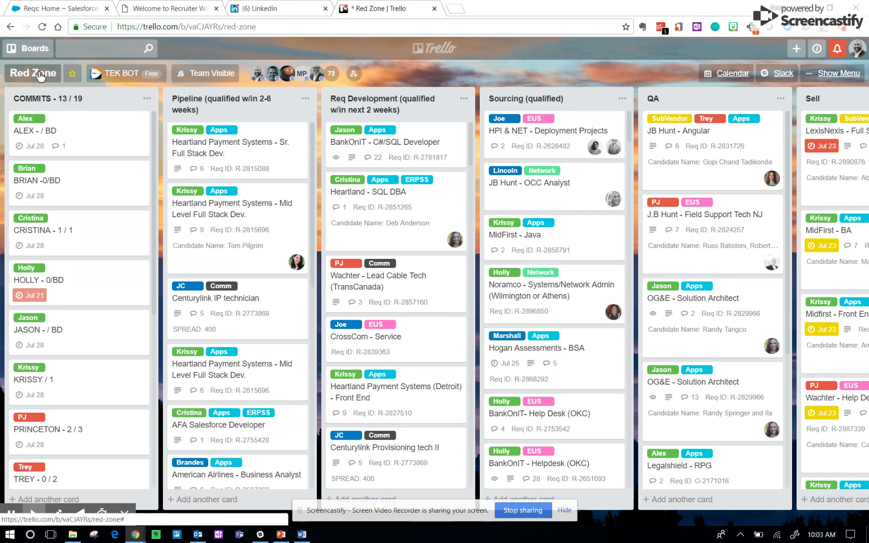
View the list of available boards, then inspect and close the Heartland Payment Systems - Sr. Full Stack Dev. card in Pipeline.
left_click(29, 49)
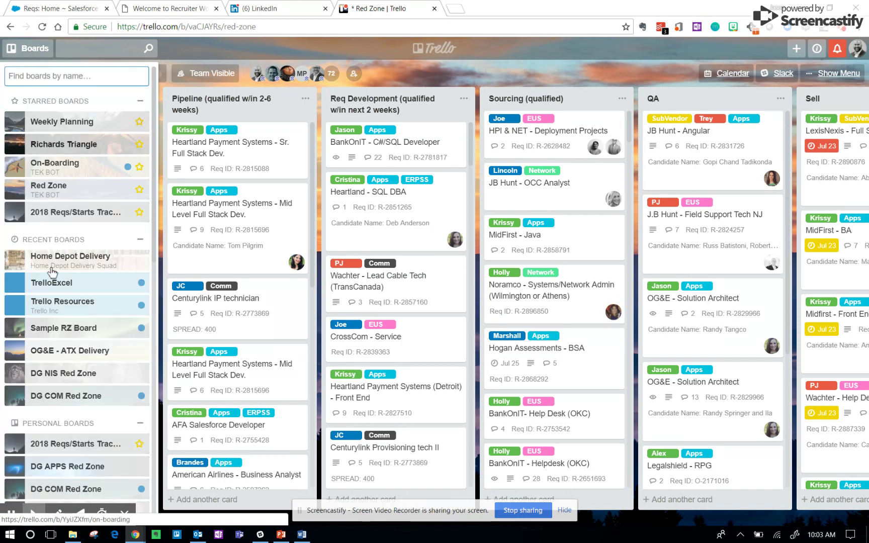
left_click(540, 72)
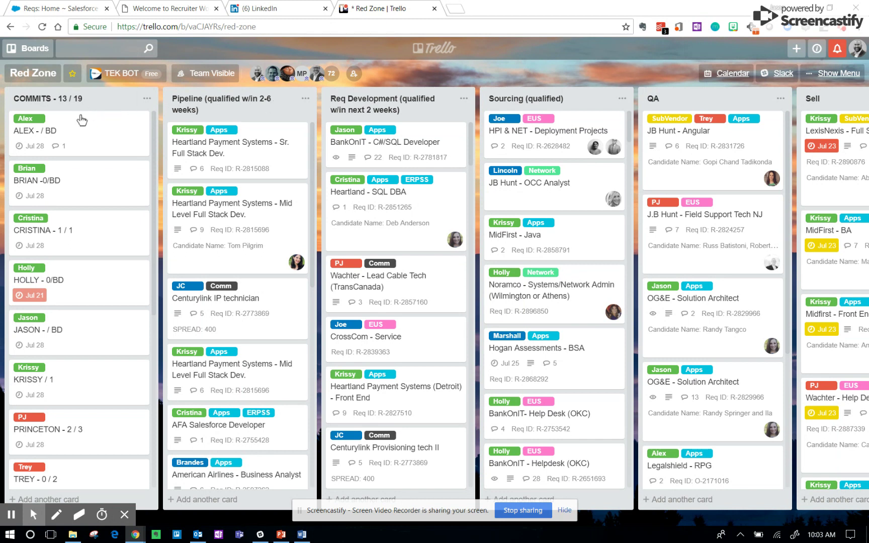
left_click(258, 157)
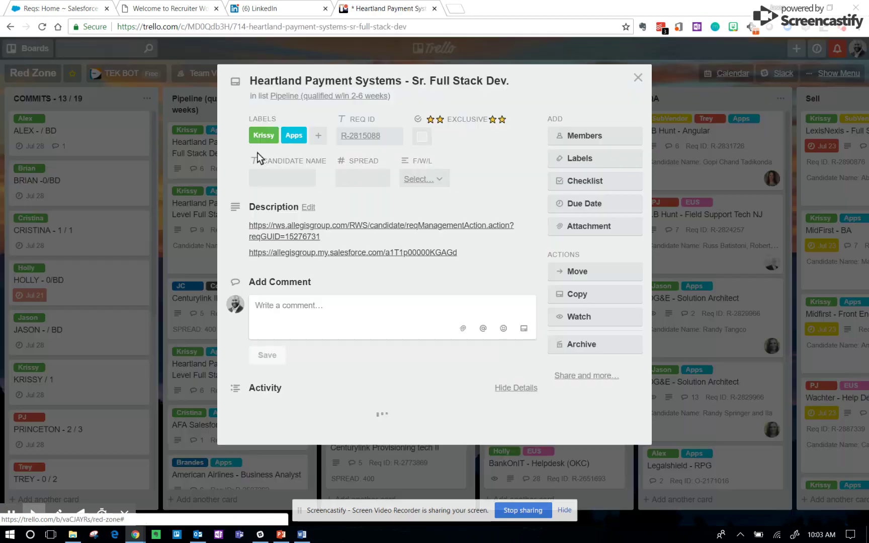
left_click(632, 77)
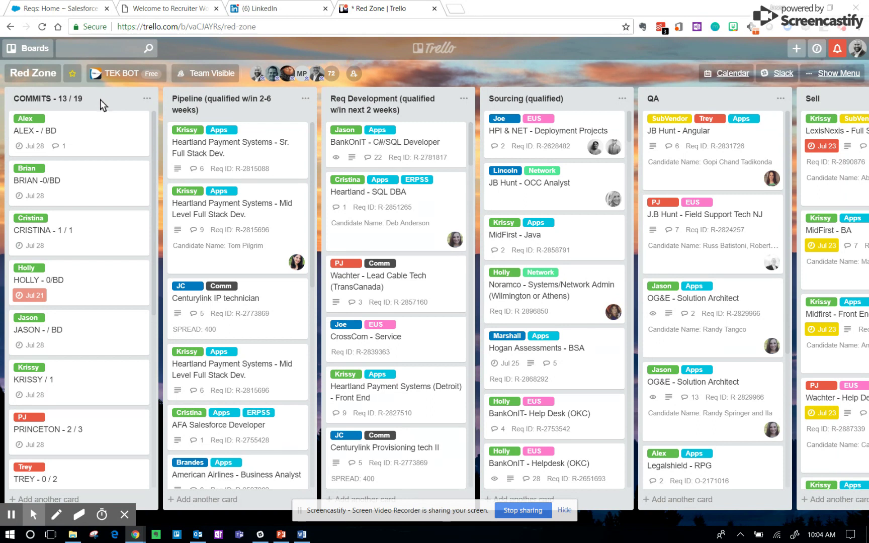
Examine the Red Zone board's lists from Pipeline and Sourcing through Commits and Loss/Wash to the weekly starts.
scroll(108, 104, "right", 2)
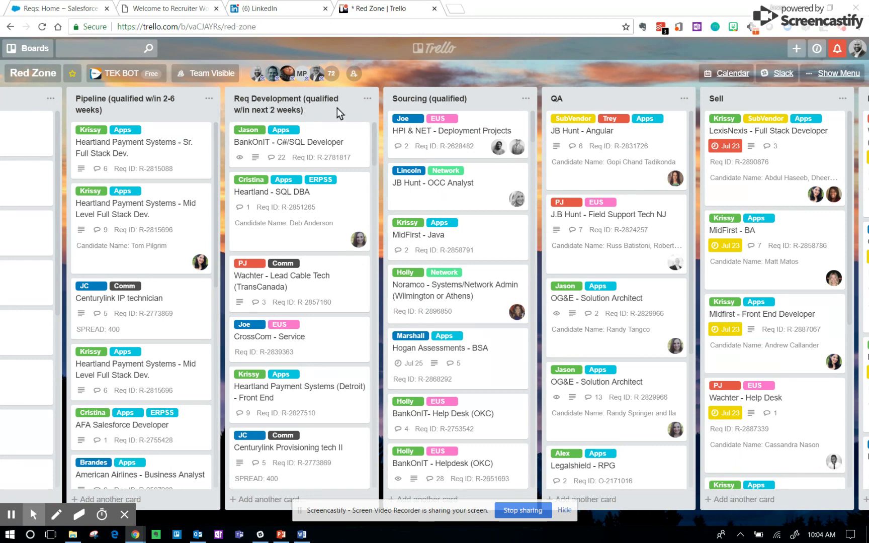
left_click_drag(340, 114, 148, 115)
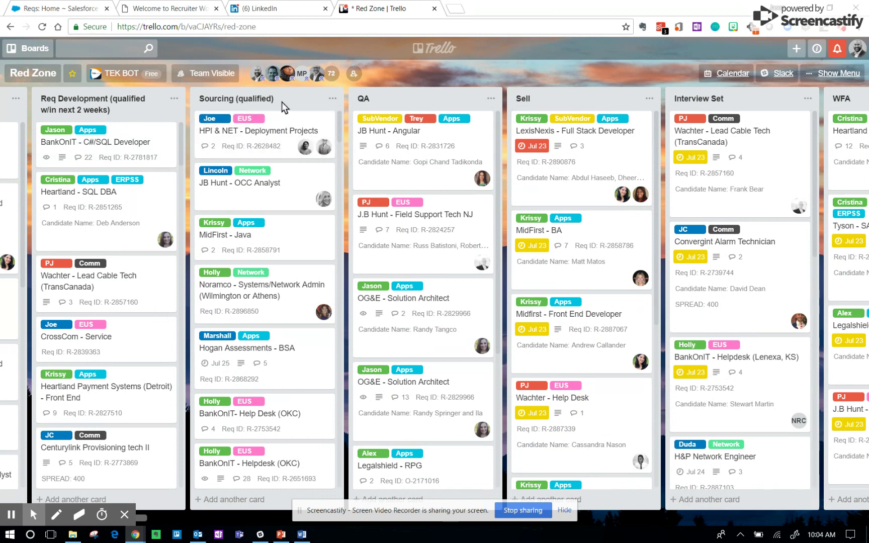
scroll(291, 196, "down", 5)
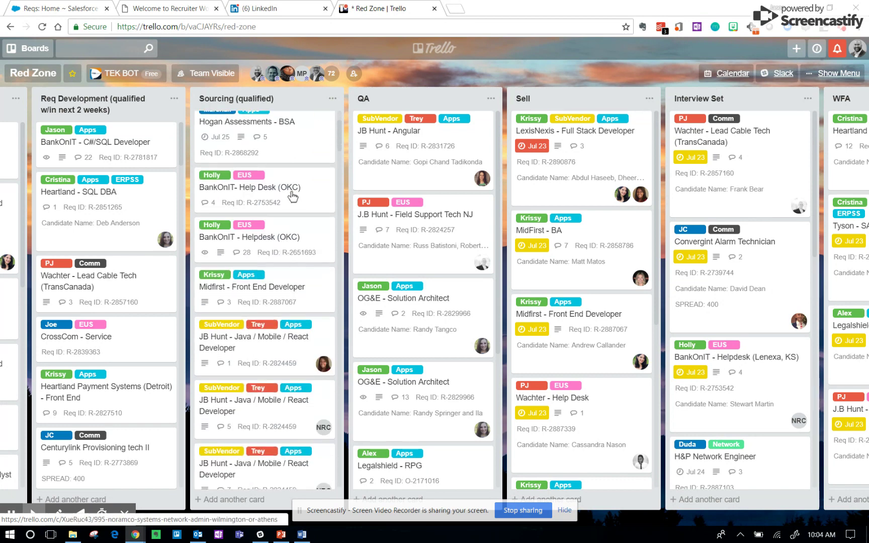
scroll(292, 202, "down", 10)
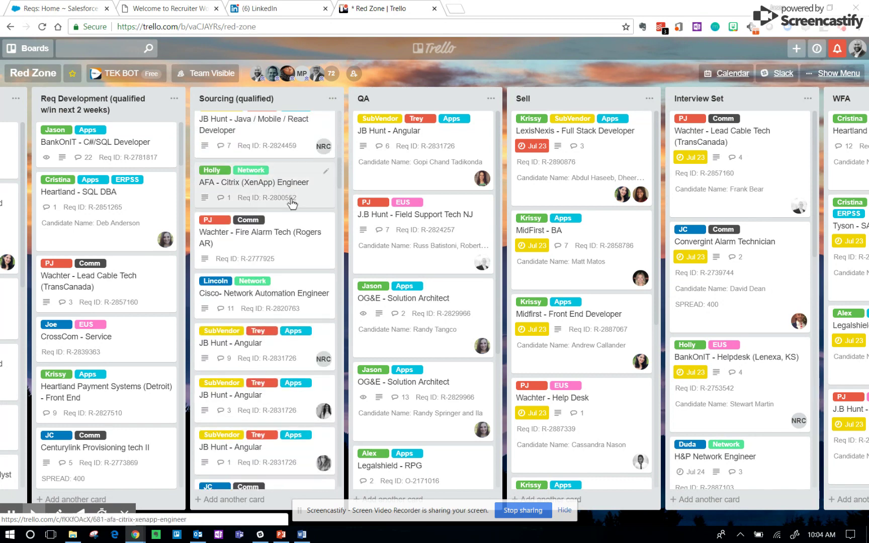
scroll(291, 205, "down", 10)
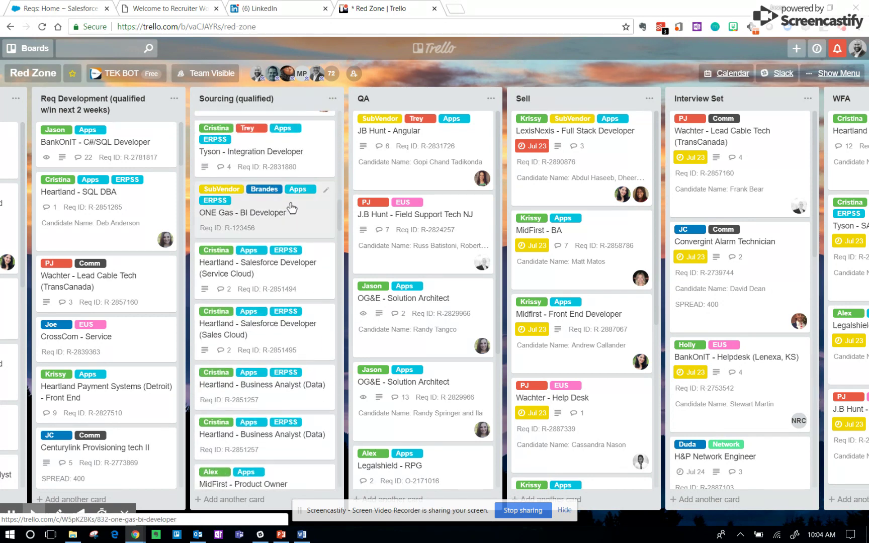
scroll(292, 207, "up", 3)
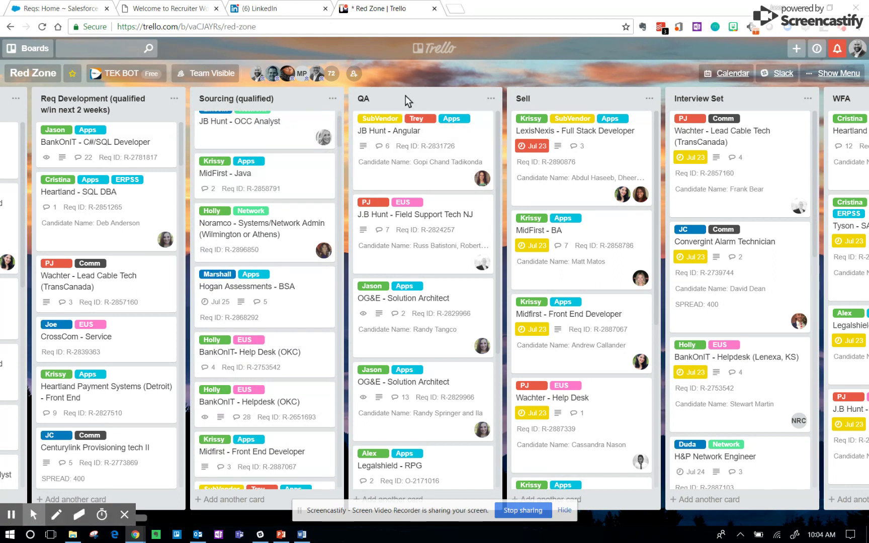
scroll(407, 101, "right", 5)
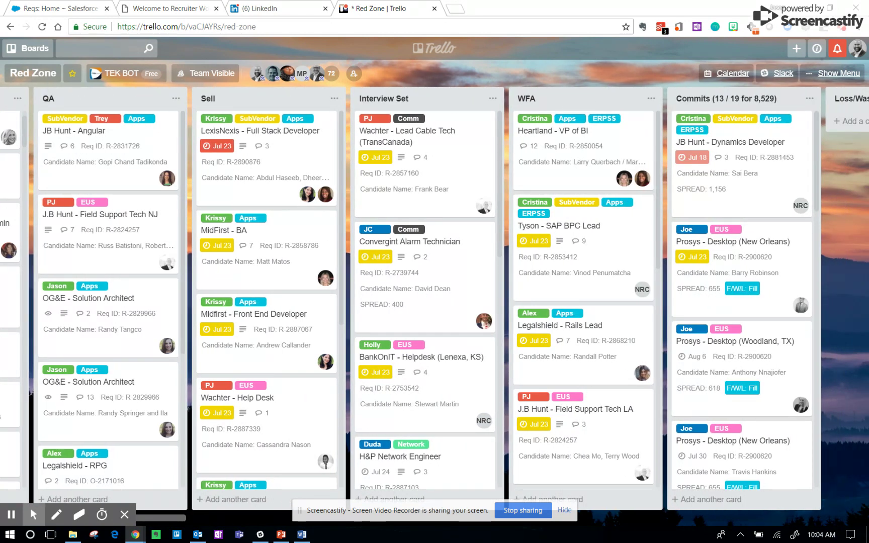
scroll(434, 297, "right", 5)
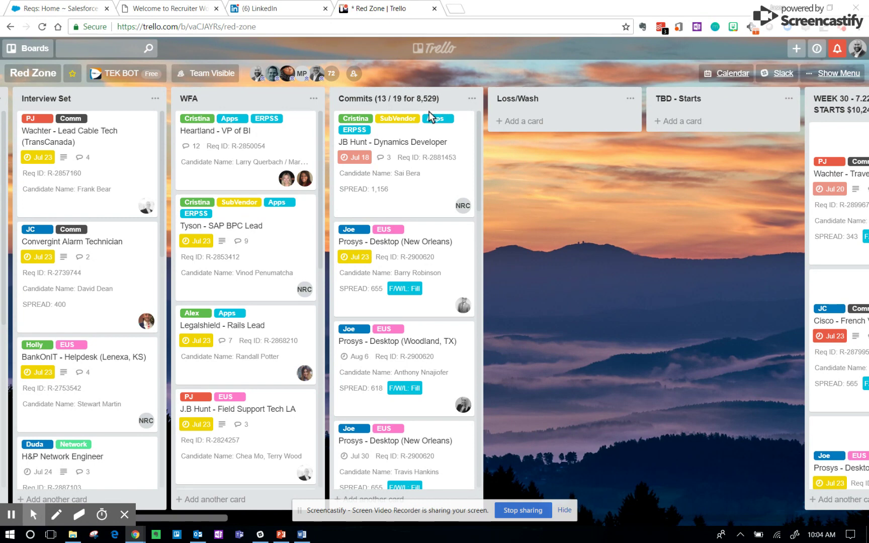
left_click_drag(606, 221, 264, 212)
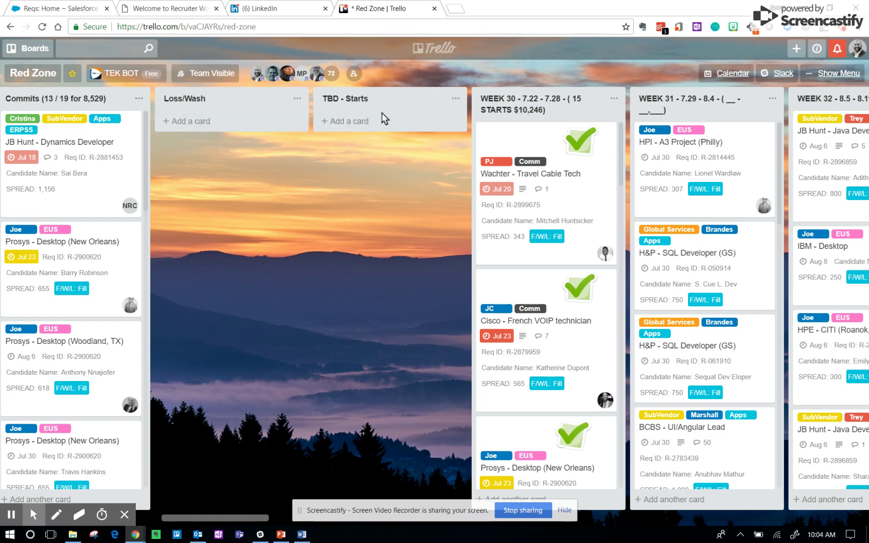
scroll(384, 124, "right", 4)
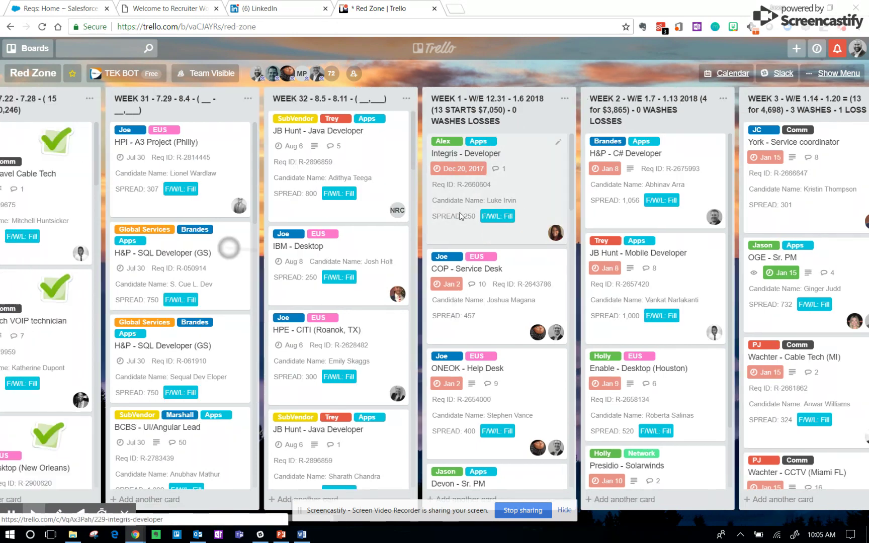
Open the second OG&E - Solution Architect card in the QA list and view its F/W/L options without choosing one.
scroll(465, 216, "left", 6)
left_click_drag(217, 248, 534, 247)
left_click_drag(395, 273, 679, 288)
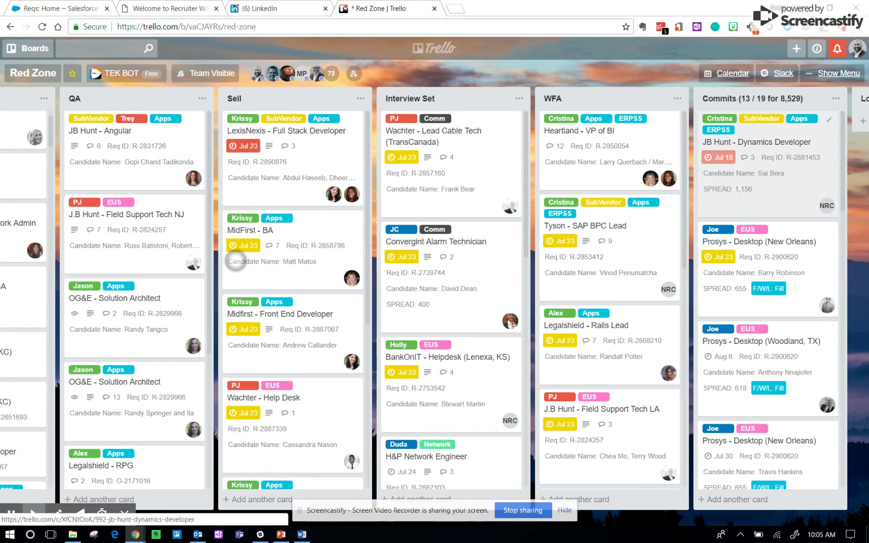
left_click_drag(236, 260, 430, 260)
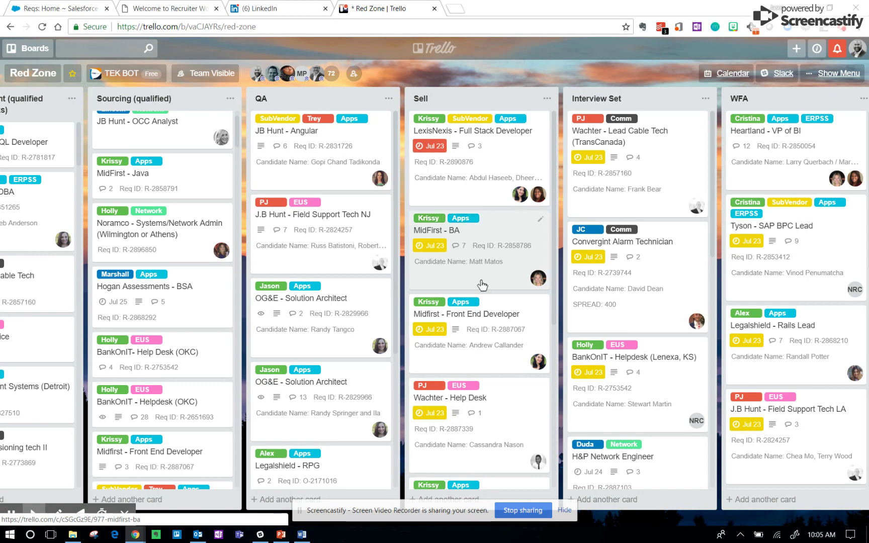
left_click(346, 382)
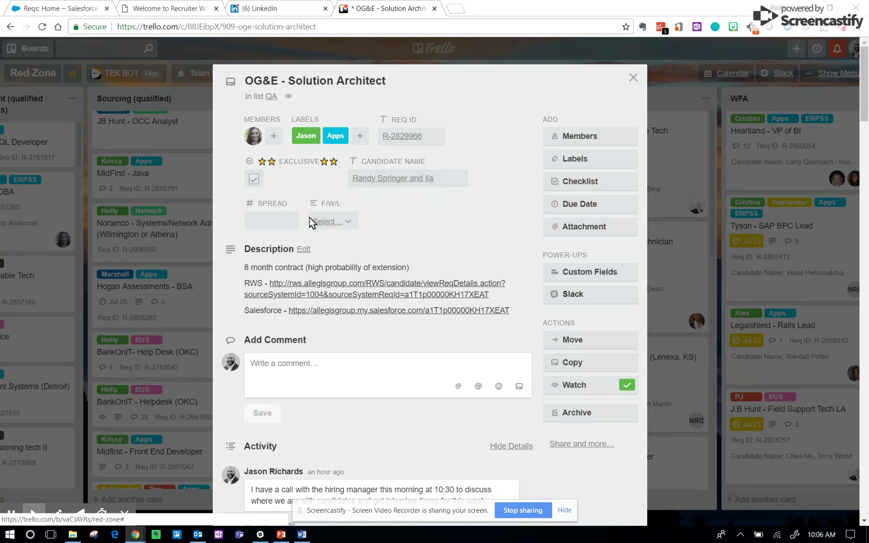
left_click(347, 220)
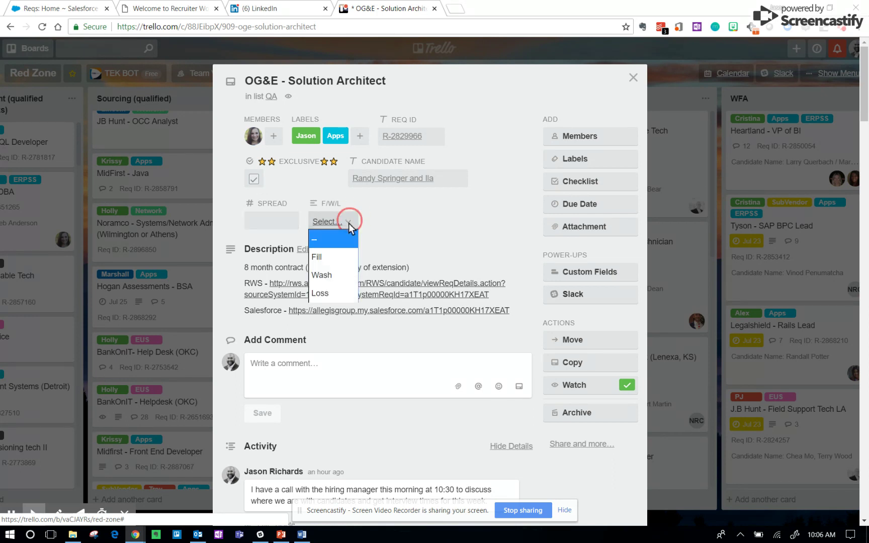
left_click(412, 234)
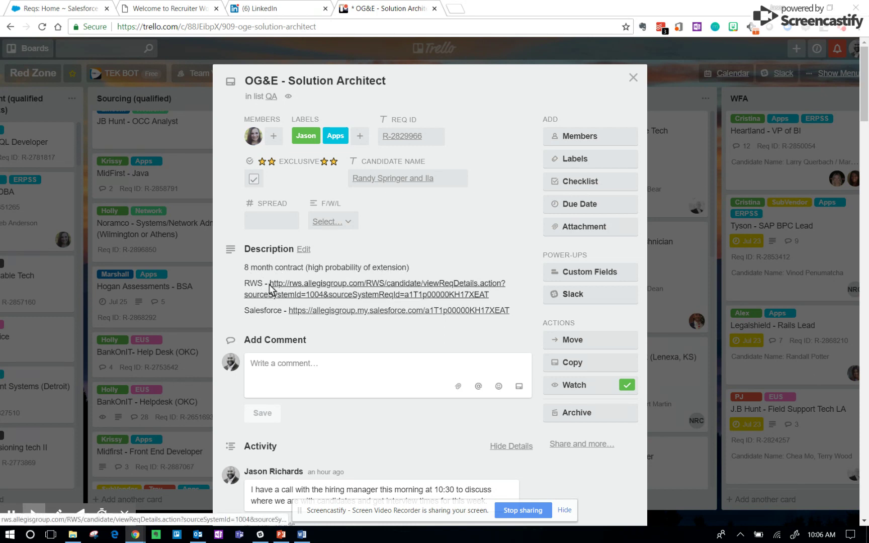
Open the Salesforce and RWS requisition links in the card's description, and return to the Trello card.
left_click(333, 310)
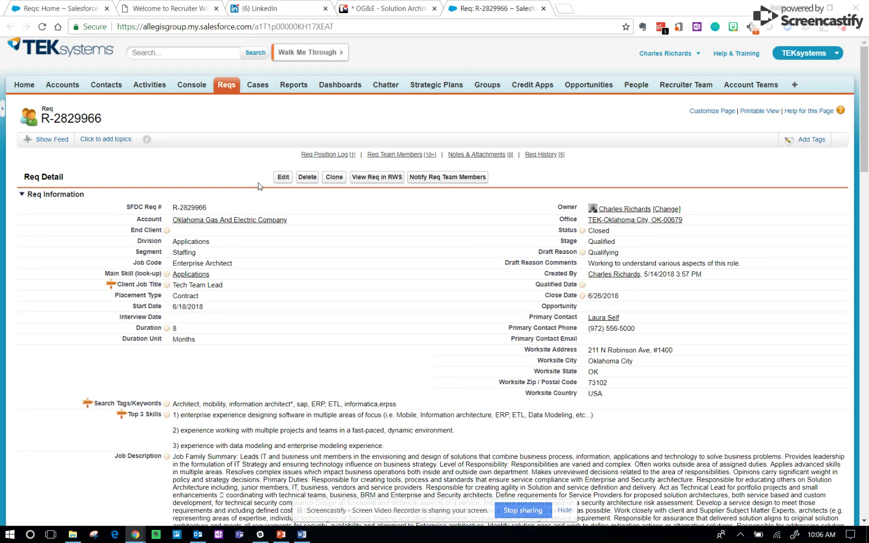
left_click(401, 11)
left_click(361, 285)
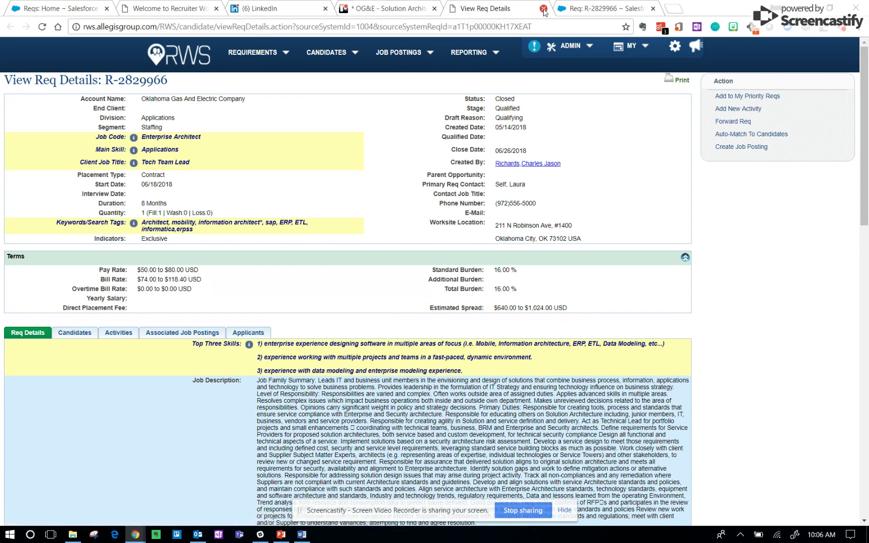
left_click(408, 11)
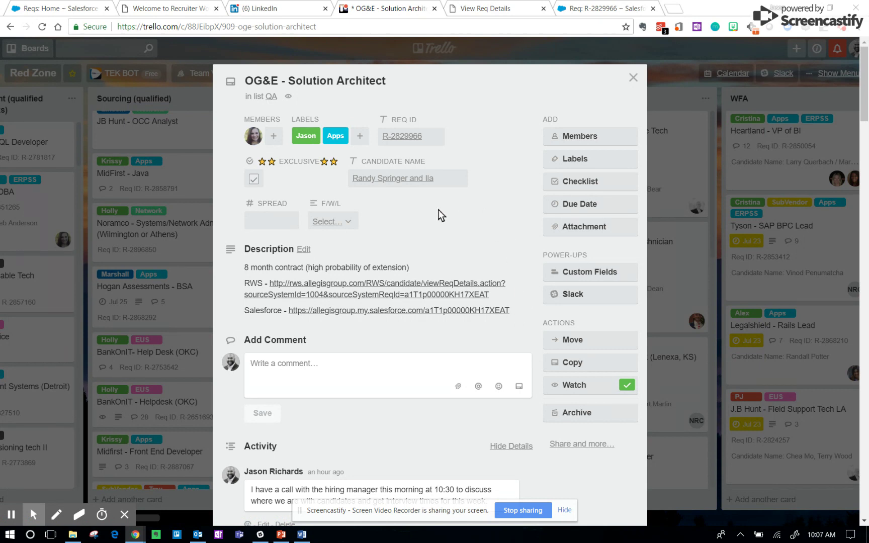
Add a due date of 7/24/2018 at 10:30 am to the OG&E - Solution Architect card.
left_click(575, 205)
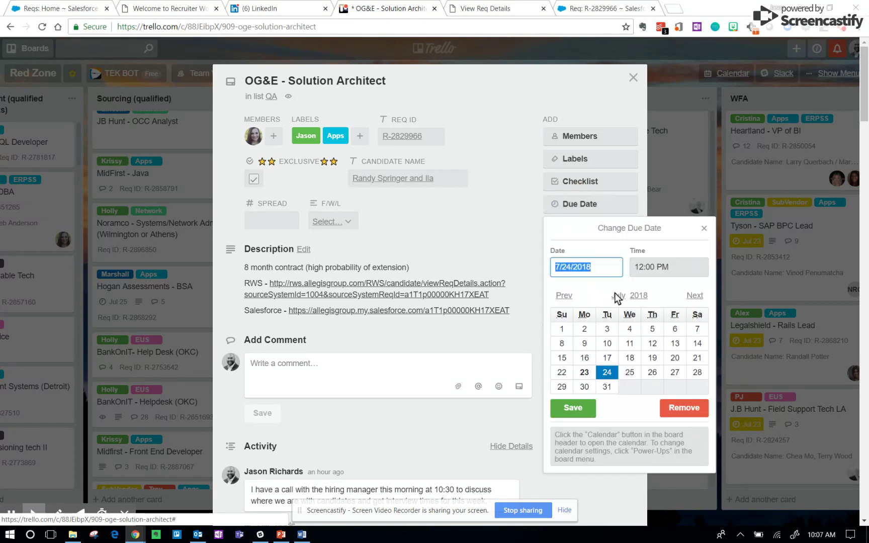
left_click(649, 267)
type("10")
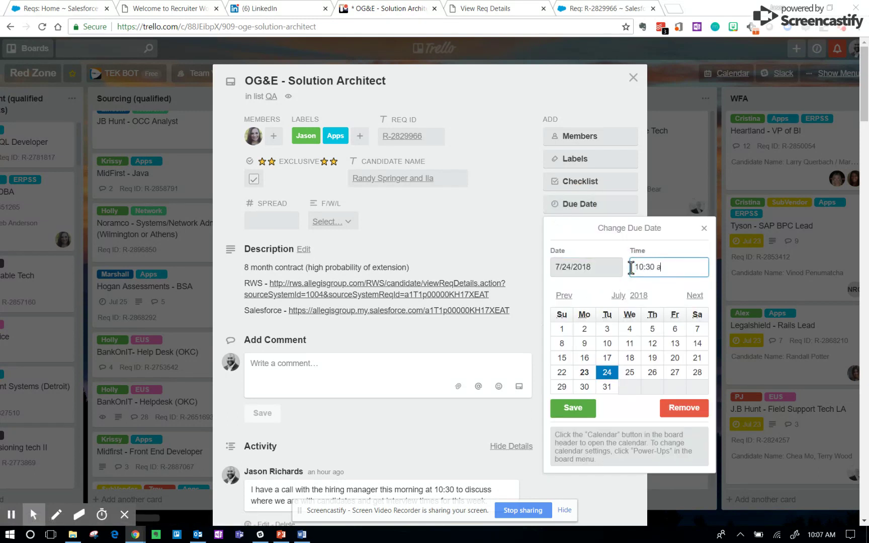
type(":30 am")
left_click(579, 408)
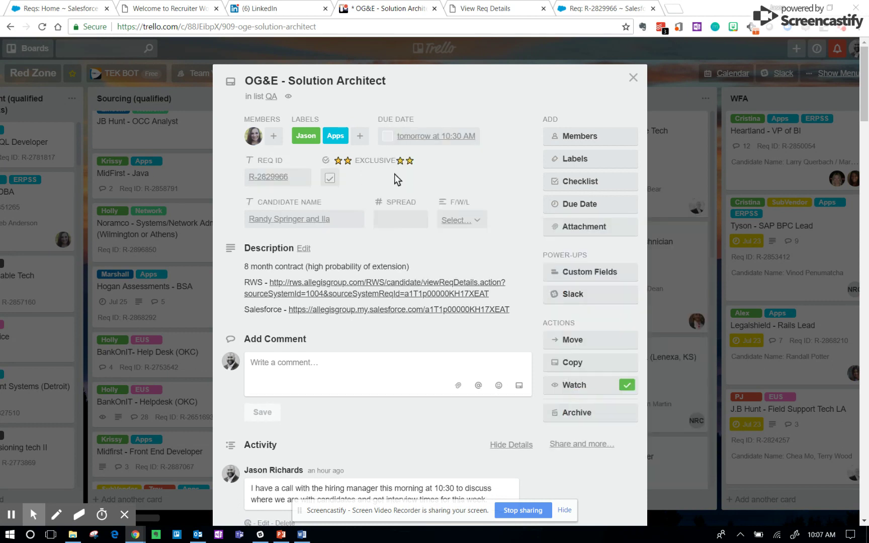
Move the card's due date to today, July 23, keeping the 10:30 AM time.
left_click(432, 137)
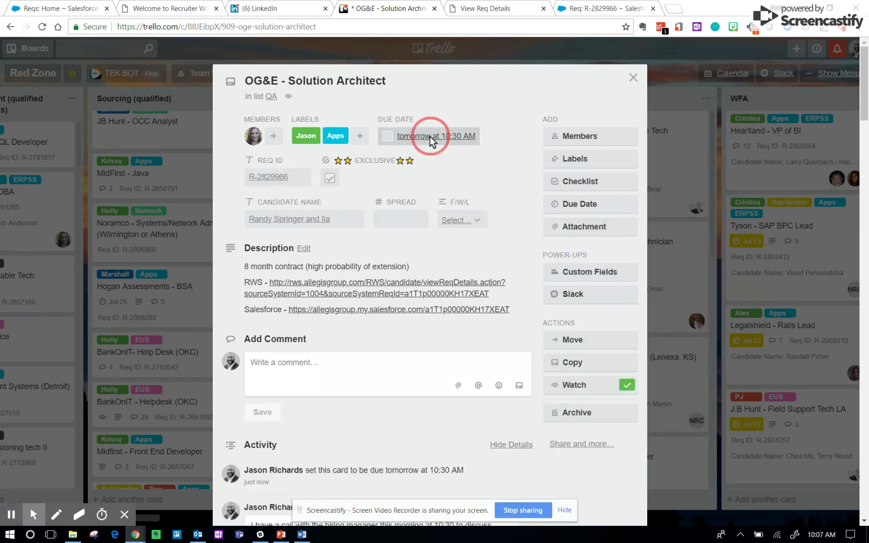
left_click(439, 301)
left_click(427, 335)
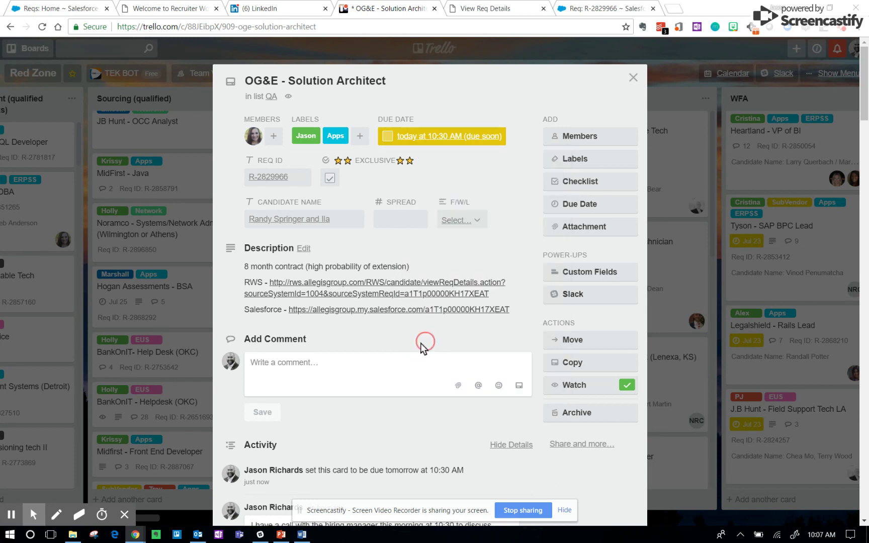
Review the recent comments and due date changes in the card's activity log.
scroll(369, 330, "down", 3)
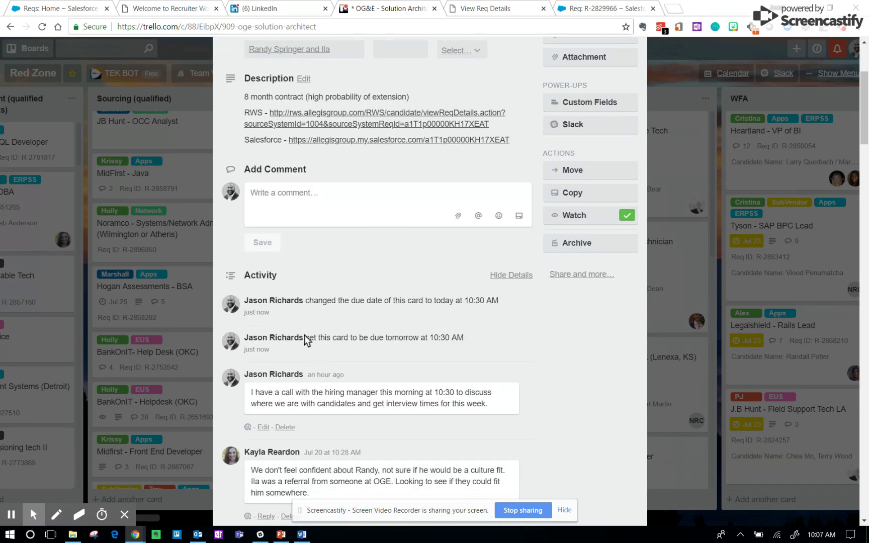
scroll(295, 380, "down", 1)
scroll(296, 383, "down", 2)
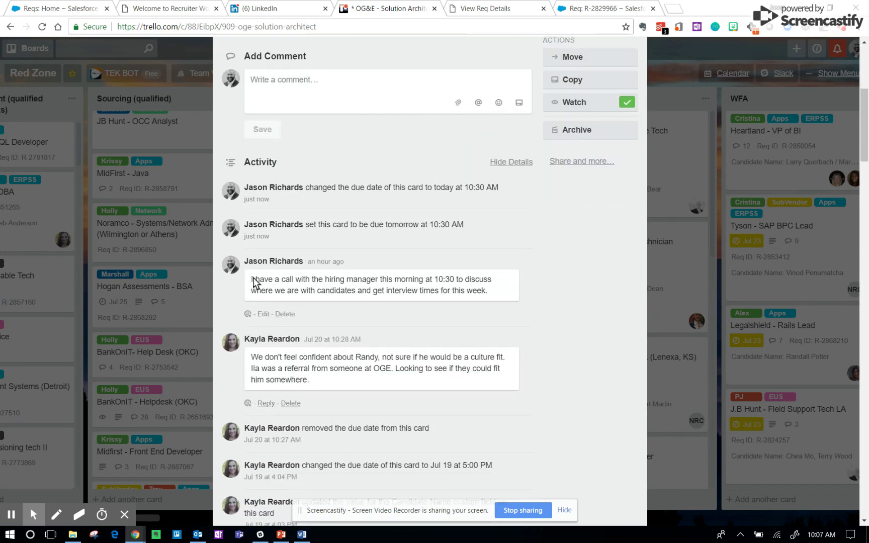
Review the older comments, due date changes and list moves in the card's activity log, and close the card.
scroll(399, 363, "down", 3)
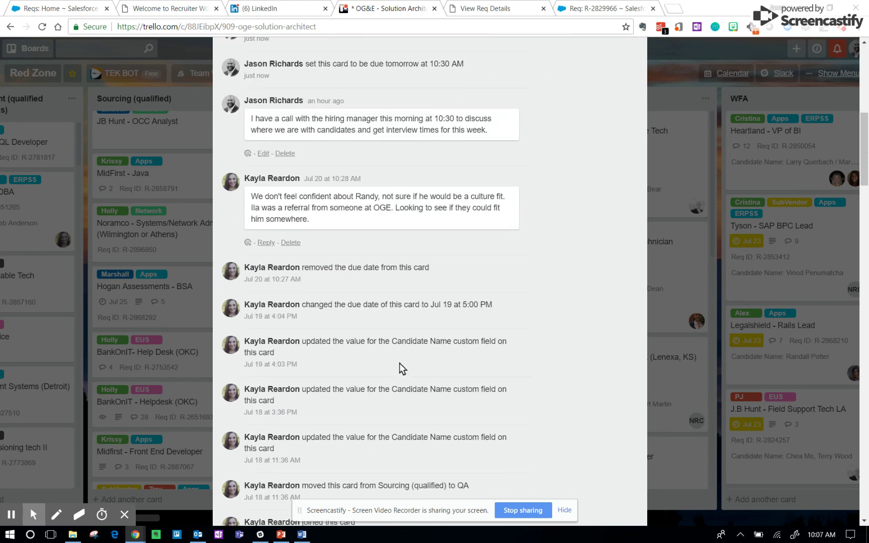
scroll(398, 359, "down", 5)
scroll(399, 359, "down", 5)
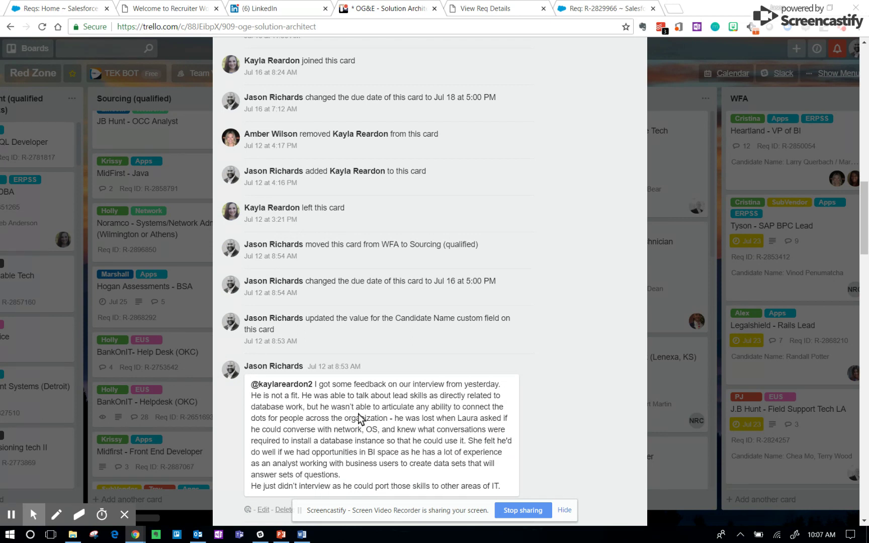
scroll(357, 413, "down", 2)
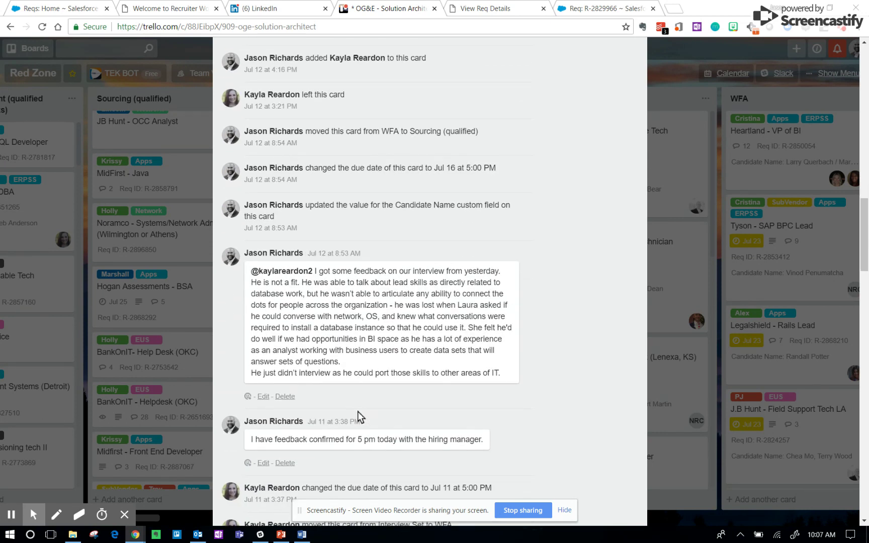
scroll(357, 410, "down", 3)
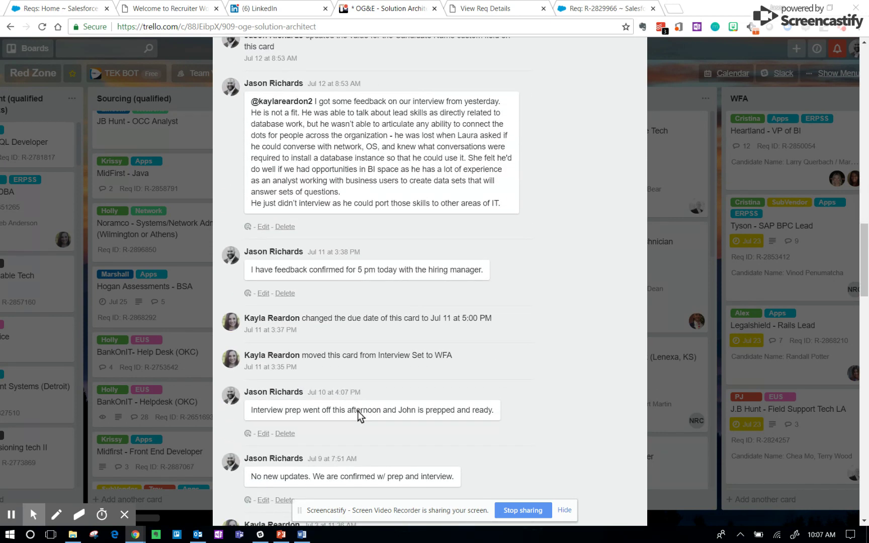
scroll(359, 410, "down", 1)
scroll(359, 410, "up", 5)
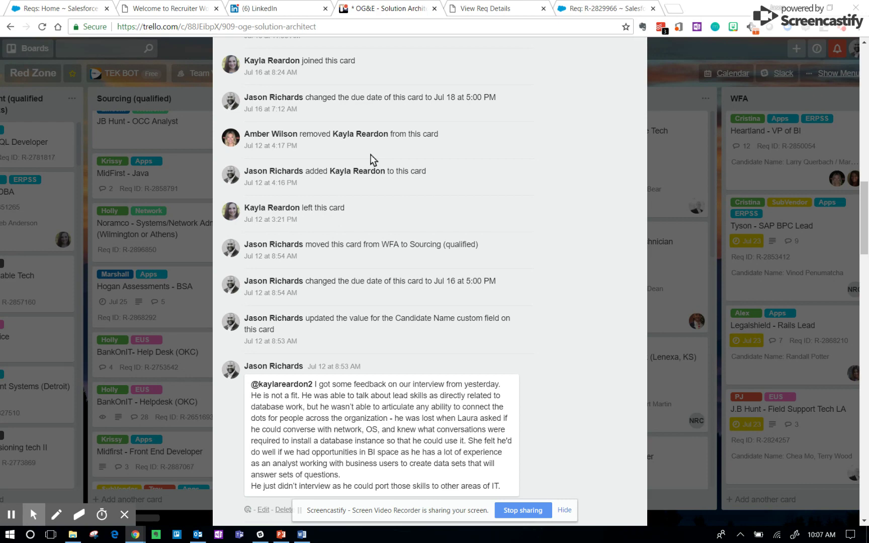
scroll(402, 206, "up", 4)
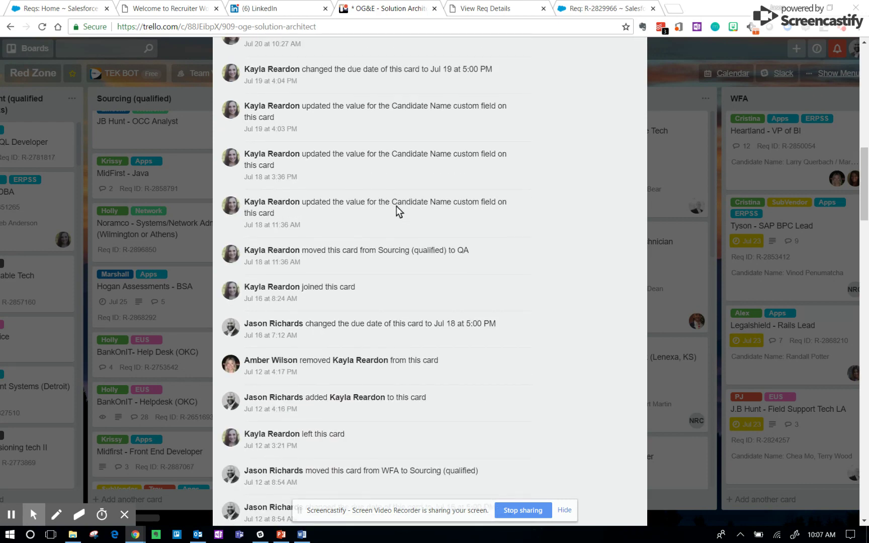
scroll(376, 233, "up", 8)
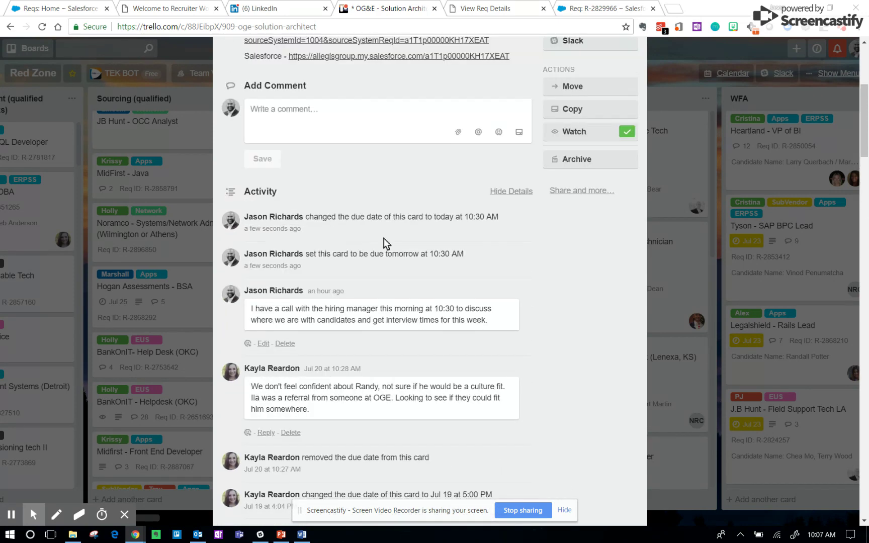
scroll(383, 238, "up", 4)
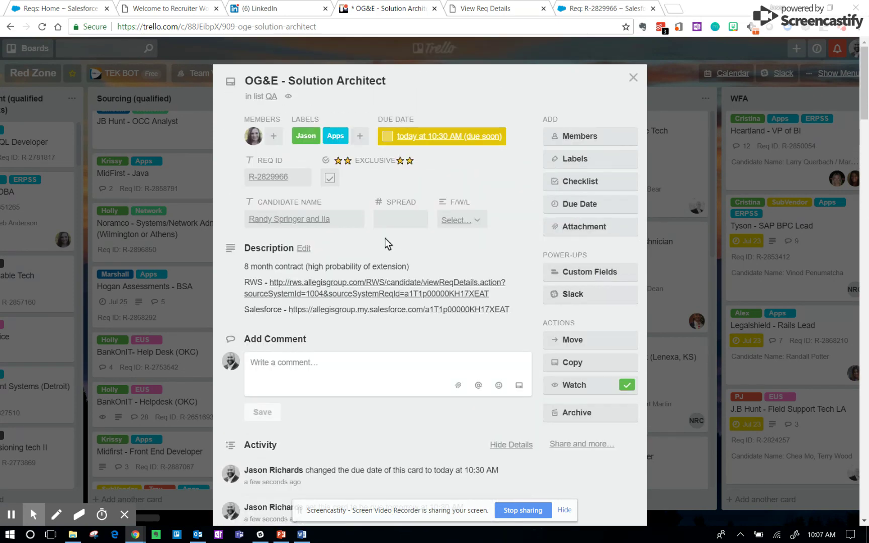
left_click(634, 78)
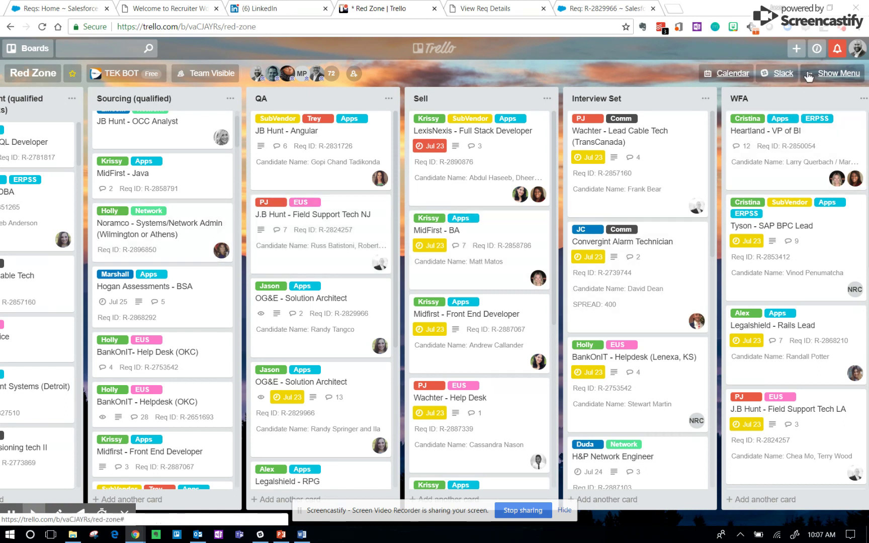
Filter the board to show only cards with the Apps label, choosing it from the full label list.
left_click(833, 73)
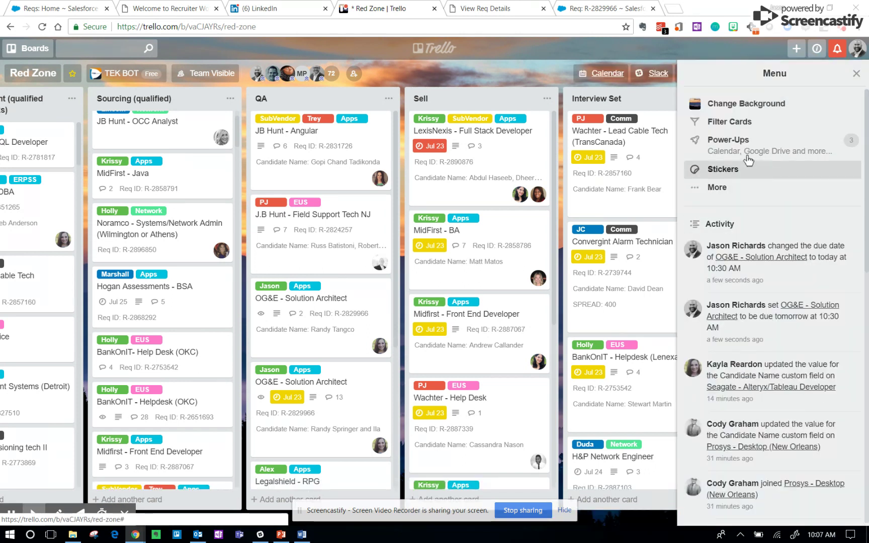
left_click(724, 123)
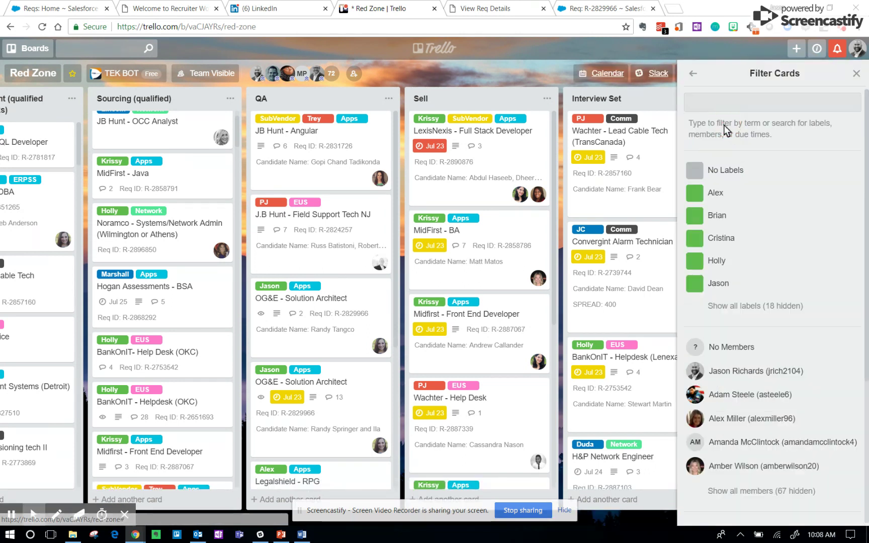
left_click(737, 305)
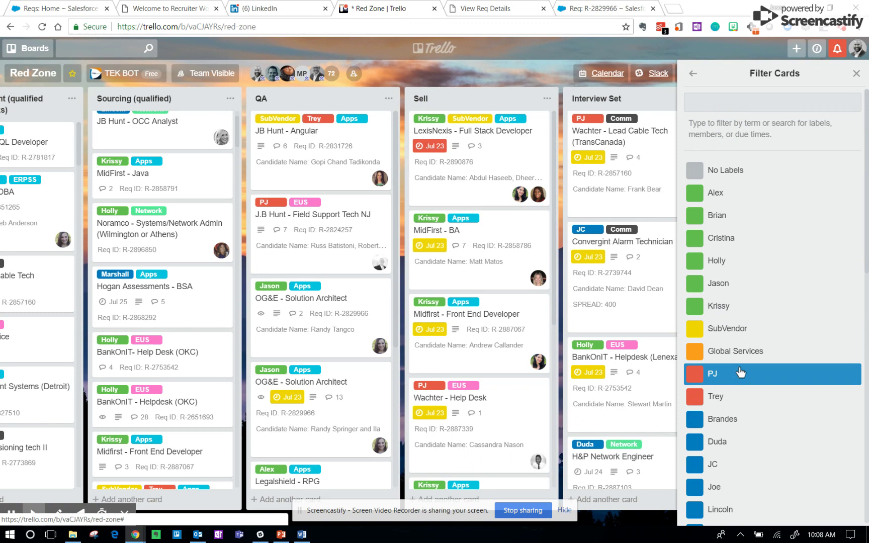
scroll(740, 372, "down", 7)
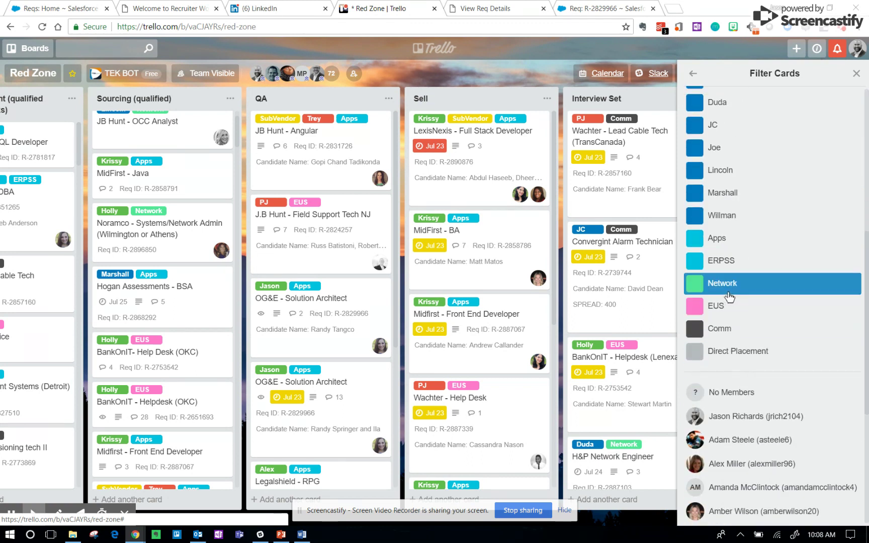
left_click(717, 239)
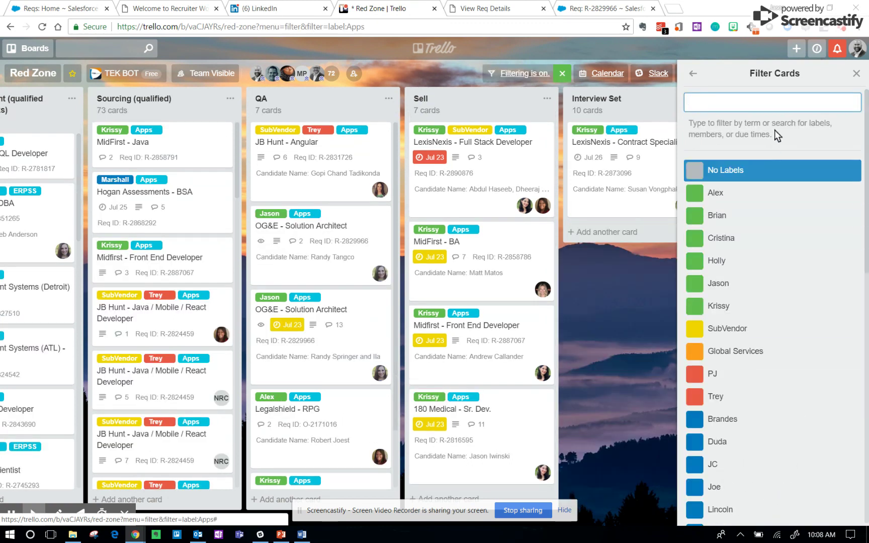
left_click(858, 74)
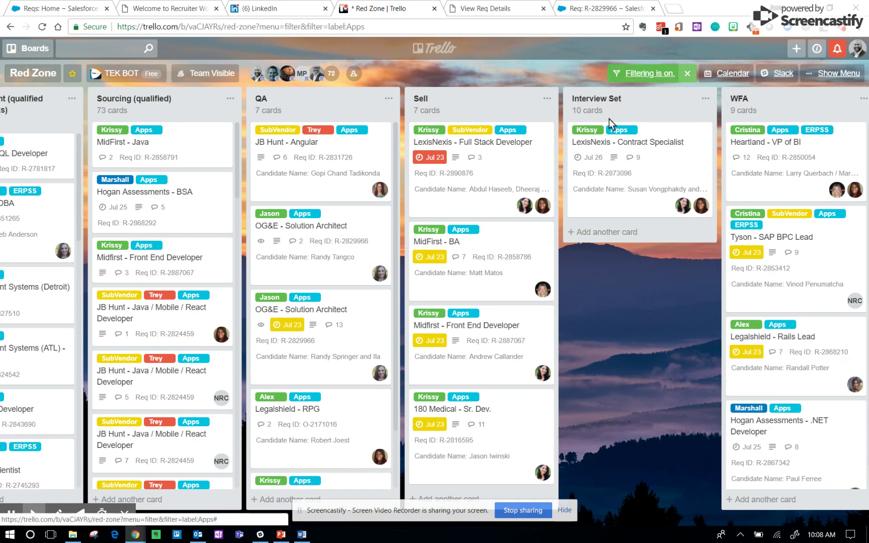
Look over the Apps cards in the lists from Pipeline to Commits, and clear the filter.
scroll(551, 318, "right", 7)
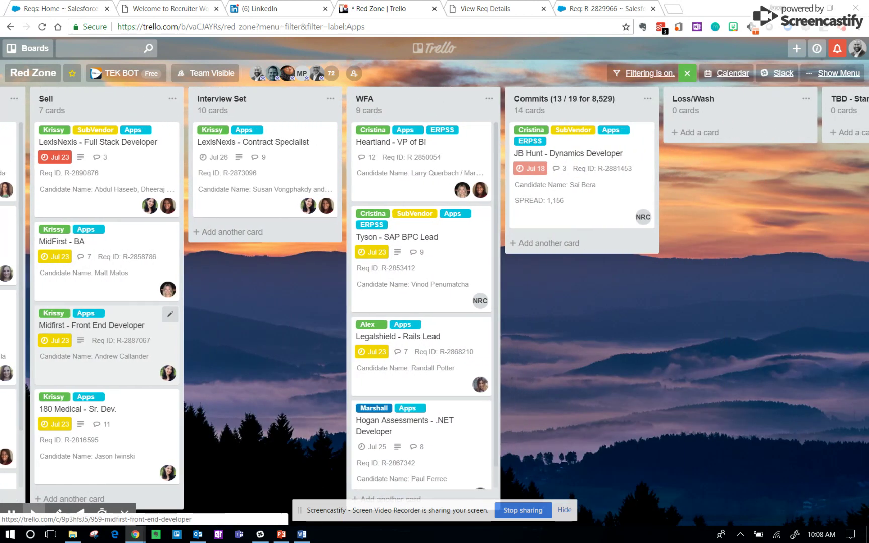
scroll(548, 316, "left", 9)
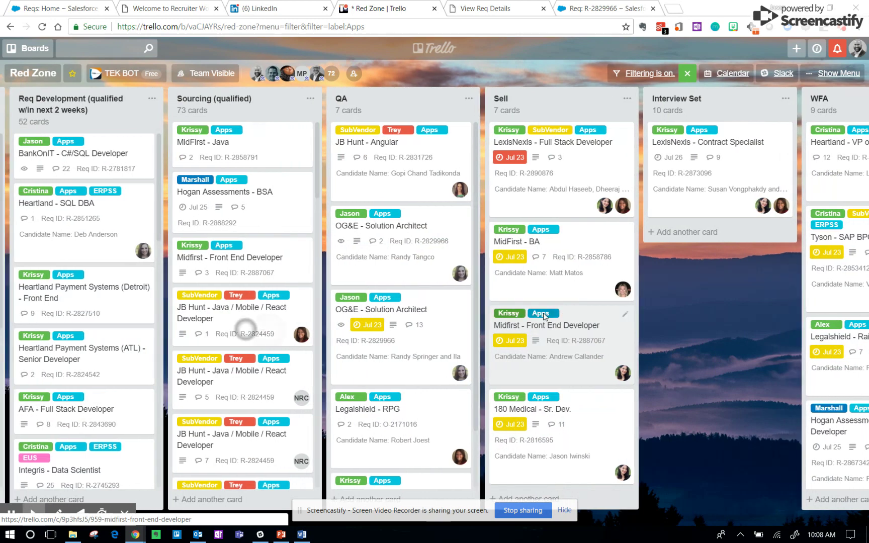
scroll(546, 315, "left", 4)
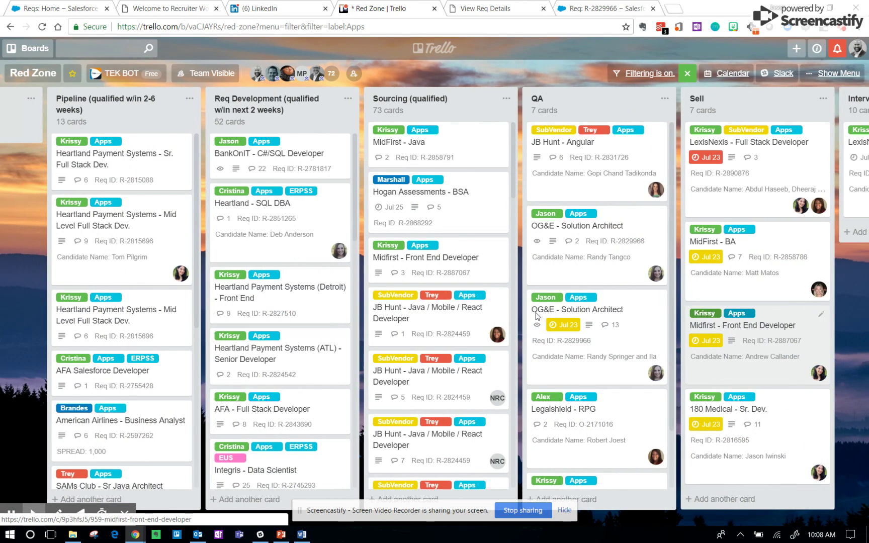
scroll(536, 317, "right", 4)
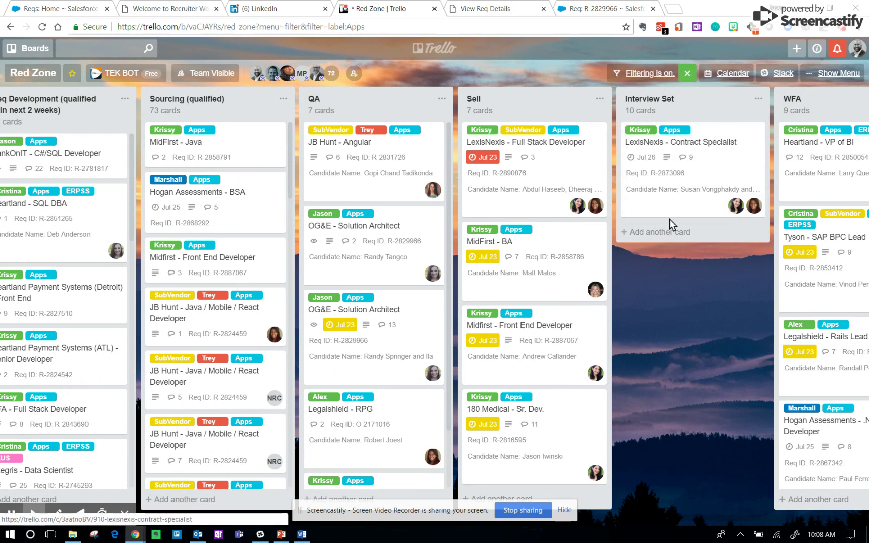
left_click(687, 76)
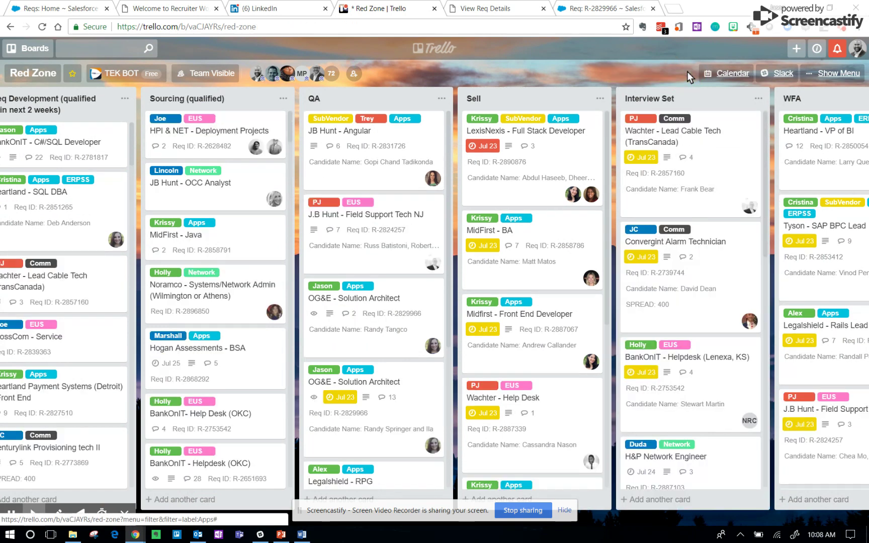
Filter the board to the cards assigned to a single recruiter, choosing that person from the full member list.
left_click(814, 75)
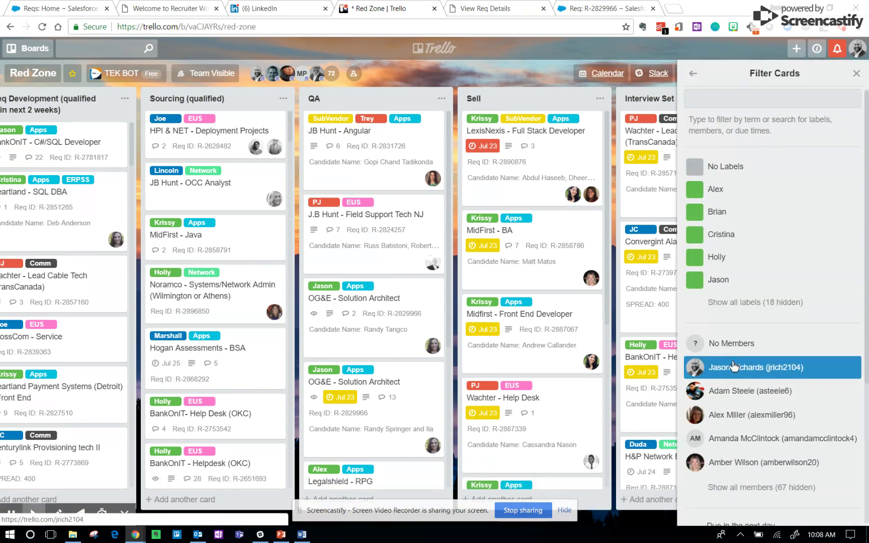
scroll(727, 352, "down", 3)
left_click(719, 324)
scroll(732, 336, "down", 3)
scroll(732, 336, "down", 8)
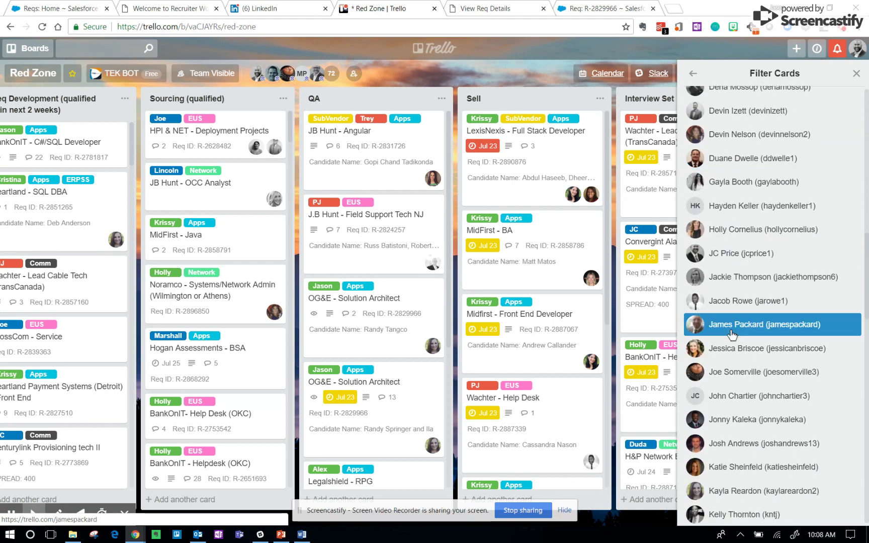
left_click(728, 177)
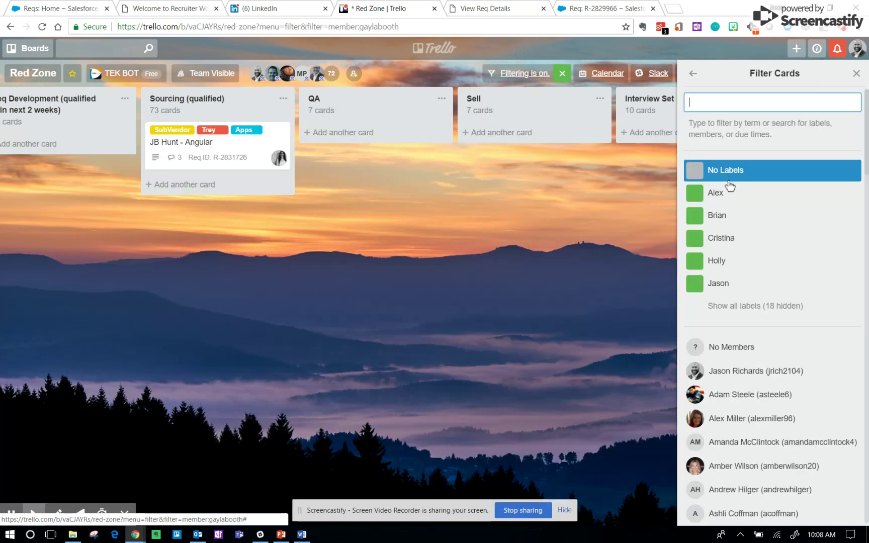
left_click(855, 74)
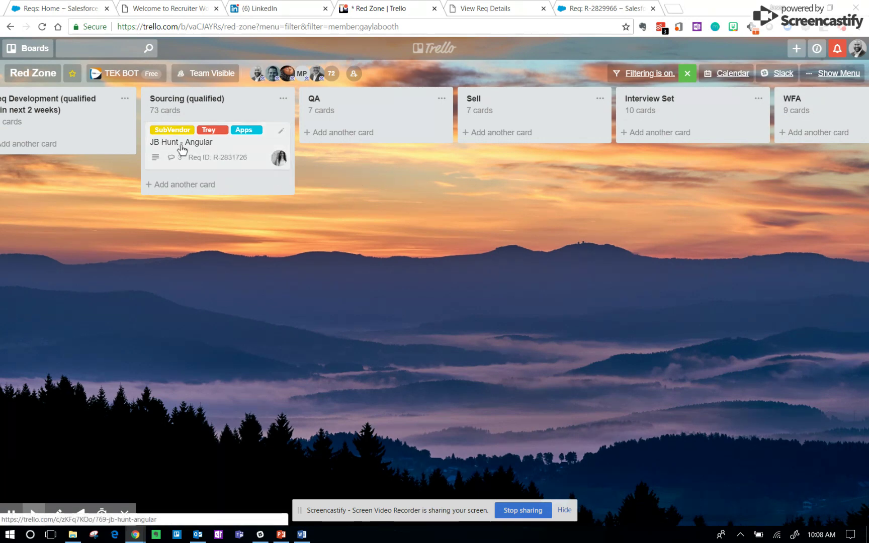
Examine the recruiter's cards across the board's stage lists and weekly starts lists.
left_click_drag(420, 235, 169, 241)
left_click_drag(588, 244, 81, 255)
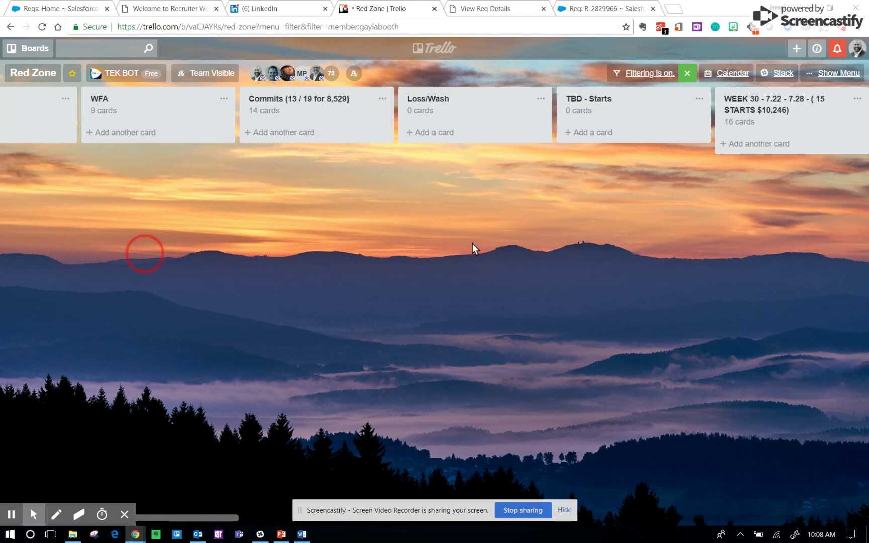
left_click_drag(208, 226, 689, 224)
left_click_drag(591, 252, 146, 267)
left_click_drag(626, 227, 130, 224)
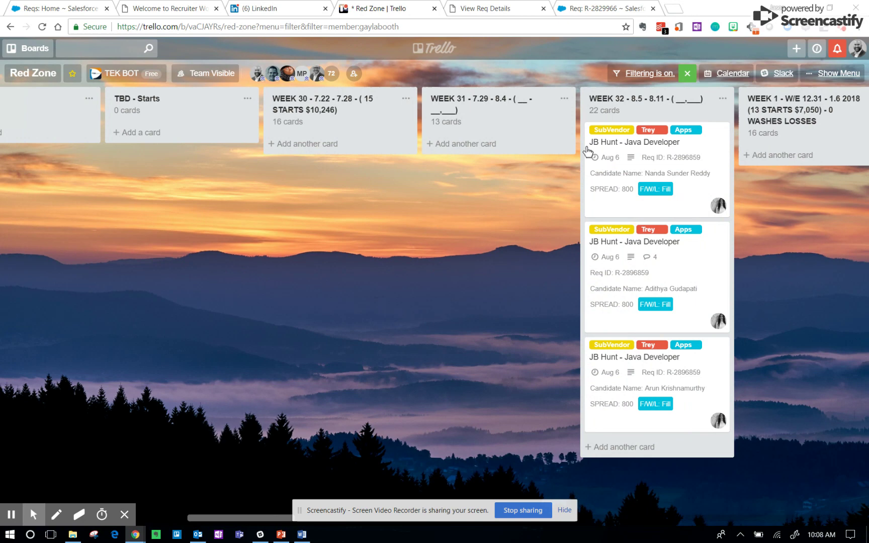
left_click_drag(500, 290, 185, 285)
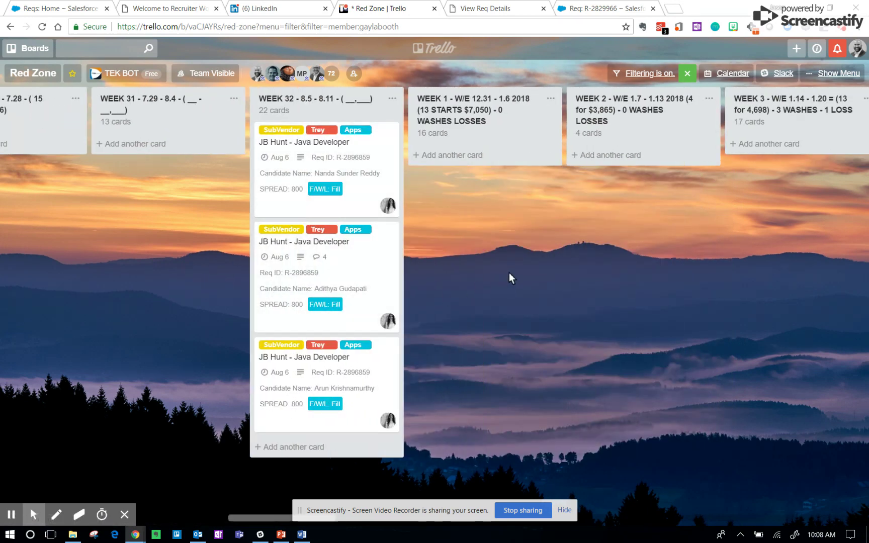
left_click_drag(535, 277, 184, 258)
left_click_drag(537, 298, 58, 289)
Return to the Sourcing through WFA lists and clear the member filter.
left_click_drag(476, 319, 829, 322)
left_click_drag(123, 317, 746, 325)
left_click_drag(159, 316, 714, 302)
left_click_drag(103, 277, 632, 290)
left_click_drag(163, 285, 56, 294)
left_click_drag(336, 288, 204, 287)
left_click(686, 75)
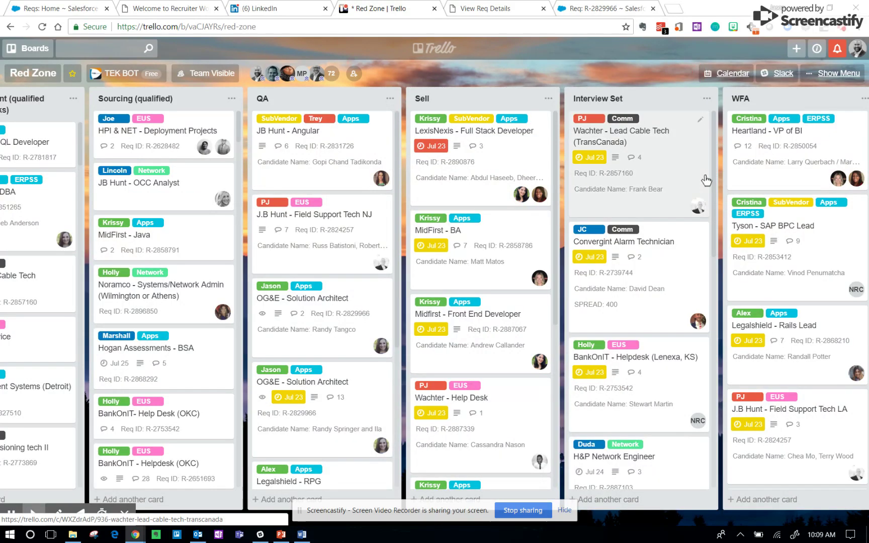
Filter the board to show only cards carrying the first green name label.
left_click(806, 72)
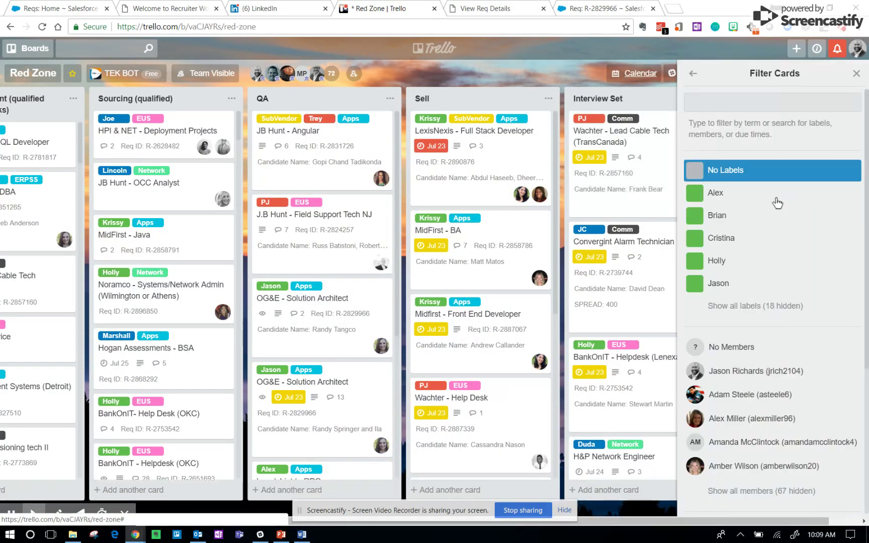
left_click(713, 200)
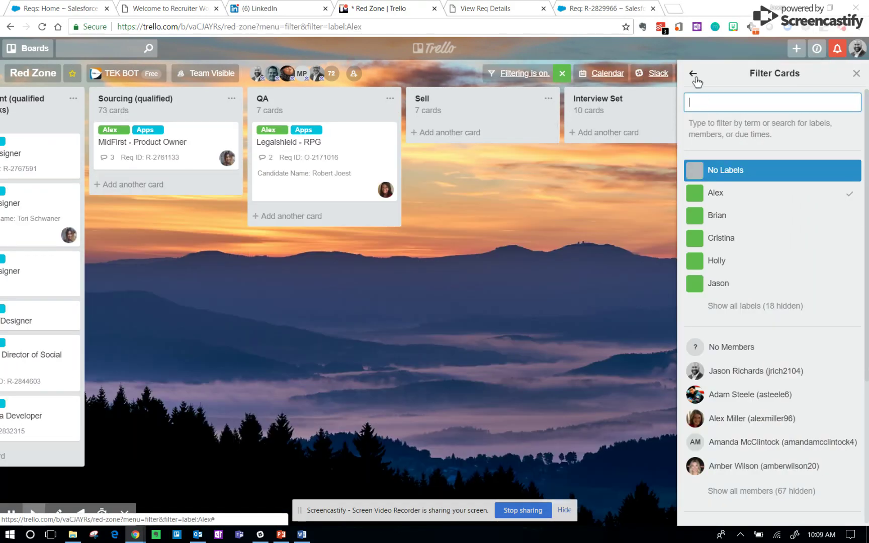
left_click(857, 74)
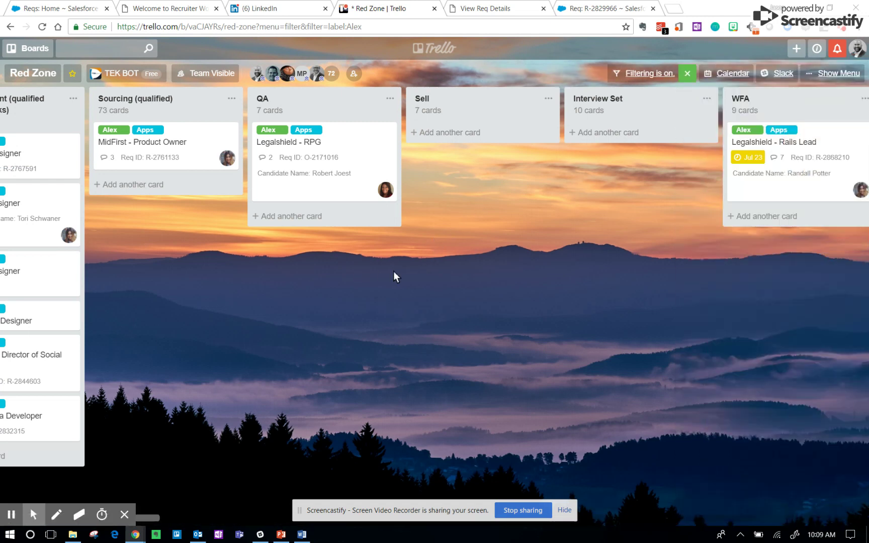
Review the labelled requisitions from Req Development to WFA, and clear the label filter.
left_click_drag(329, 280, 384, 285)
scroll(651, 298, "right", 2)
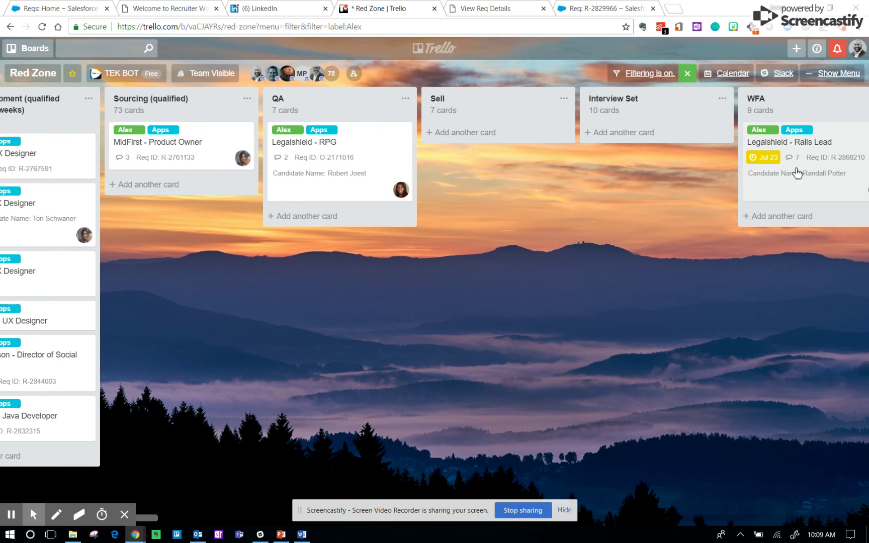
scroll(417, 291, "left", 2)
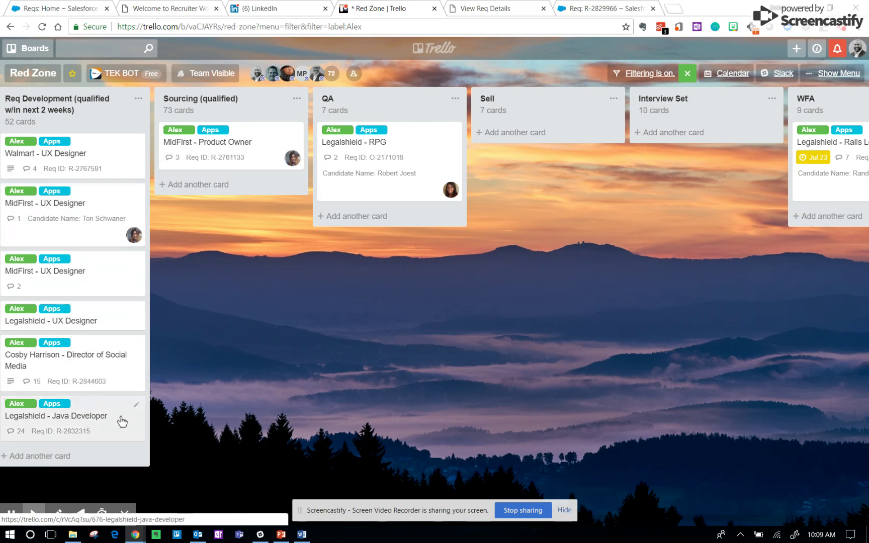
left_click(687, 75)
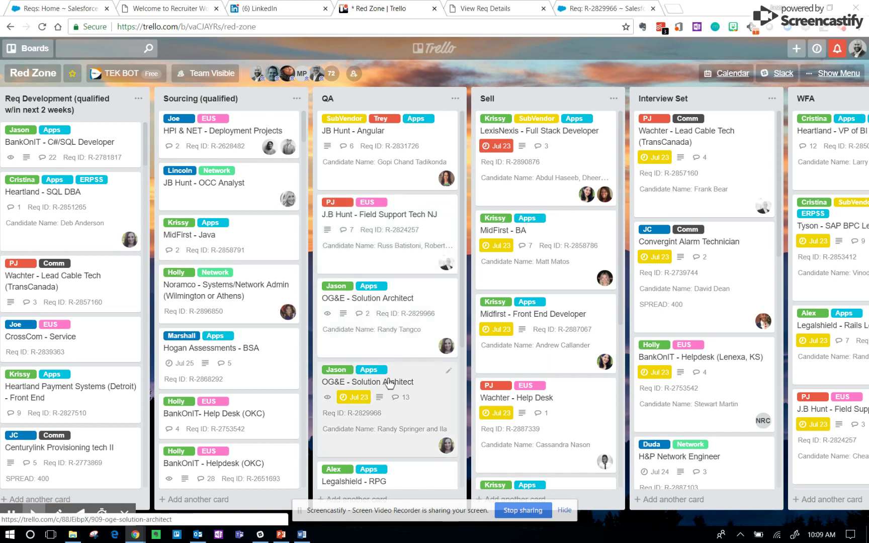
Move the OG&E - Solution Architect card due Jul 23 from QA over to the Sell list and back to QA.
left_click_drag(390, 384, 541, 374)
left_click_drag(423, 381, 380, 377)
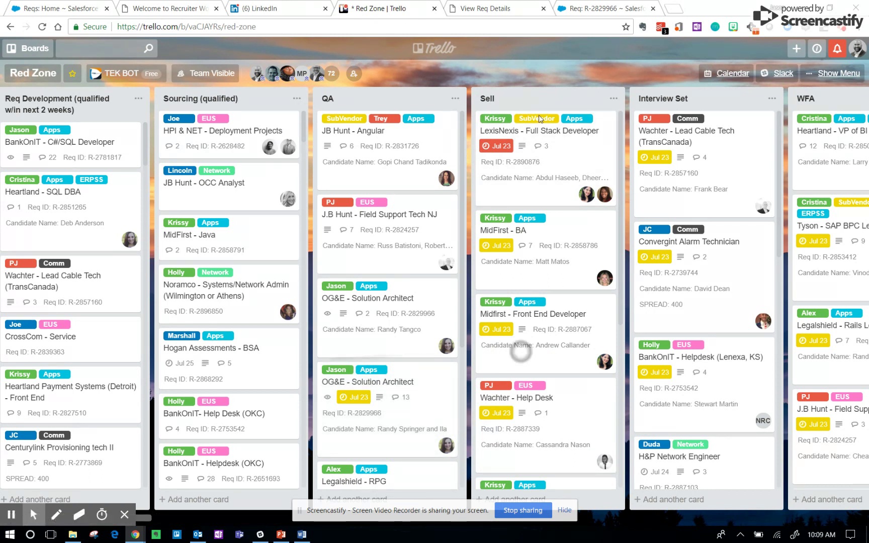
Sort the cards in the WFA list by due date.
scroll(530, 113, "right", 5)
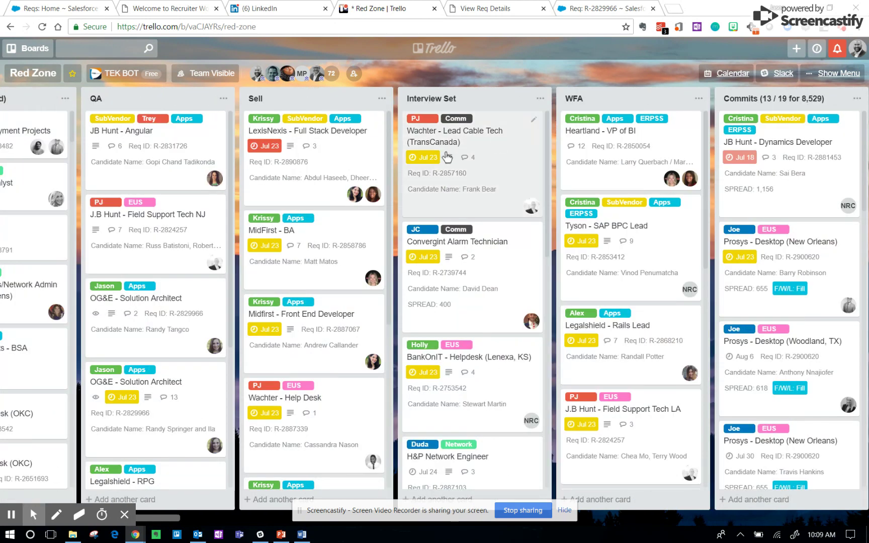
left_click(699, 98)
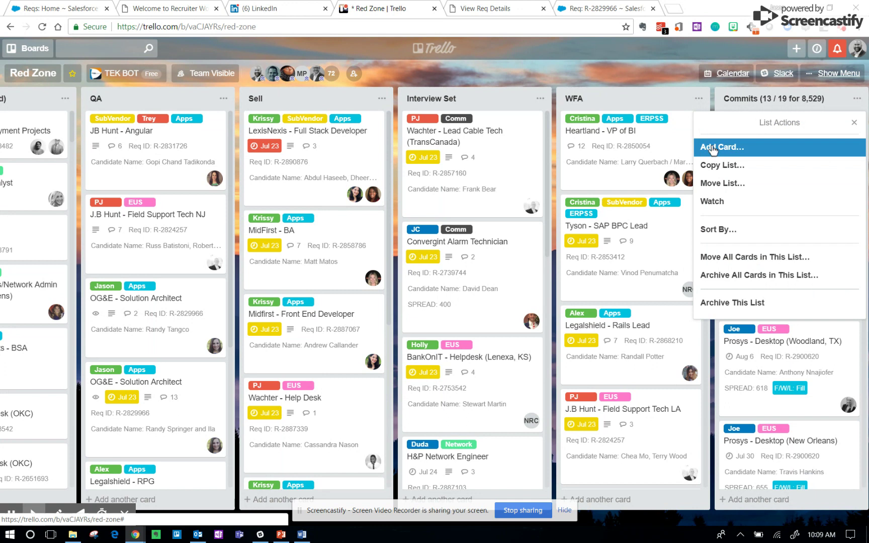
left_click(717, 229)
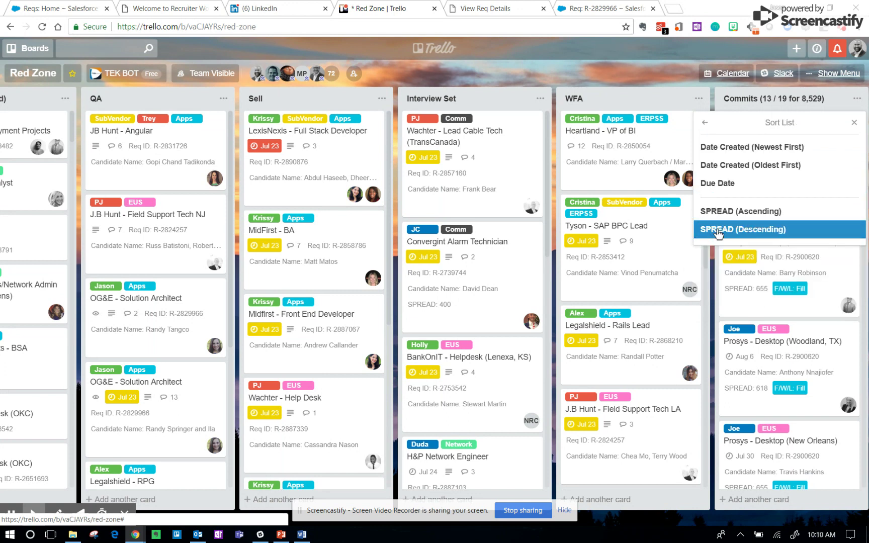
left_click(724, 184)
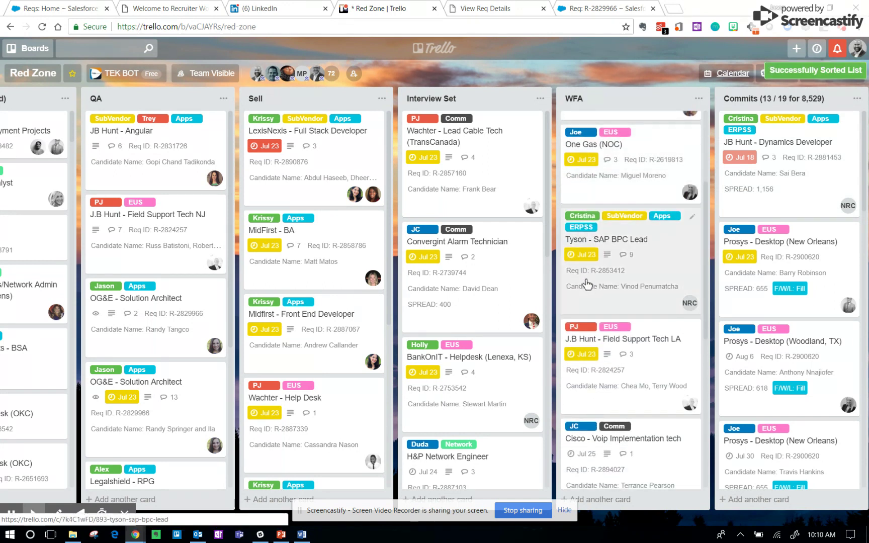
Review the sorted cards down the WFA list, and bring the Sourcing and QA lists back into view.
scroll(591, 300, "down", 2)
scroll(595, 326, "down", 3)
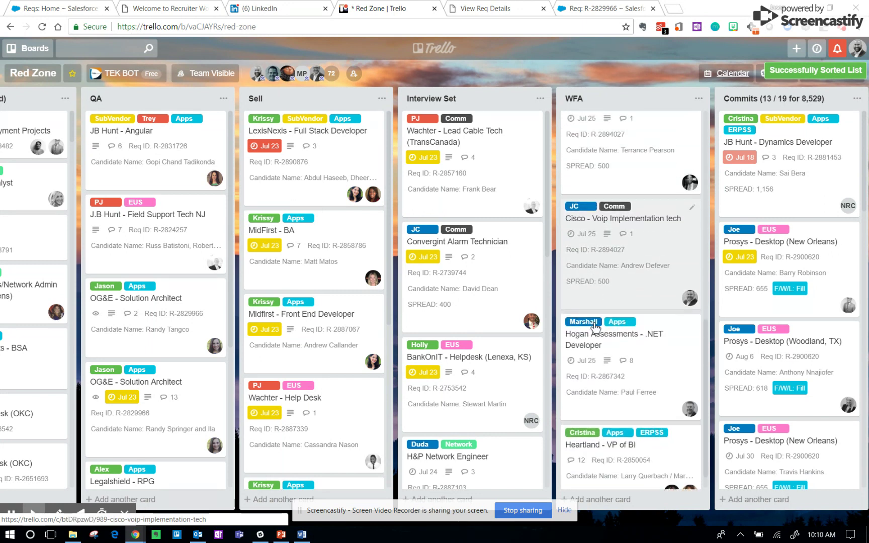
scroll(596, 326, "down", 1)
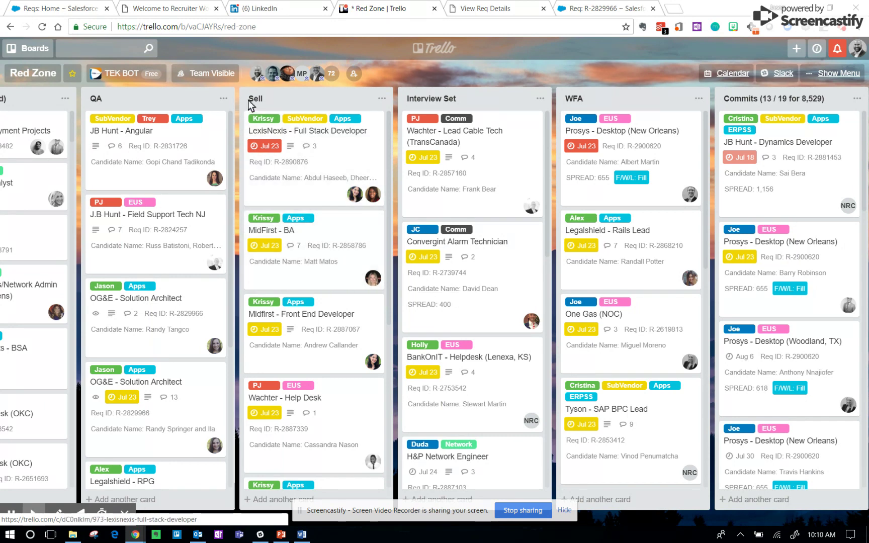
scroll(251, 105, "left", 5)
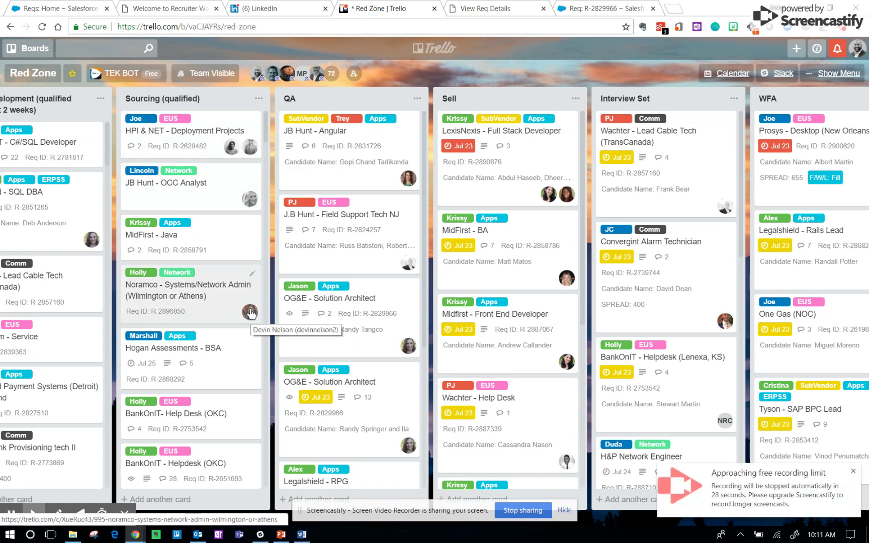
mouse_move(44, 521)
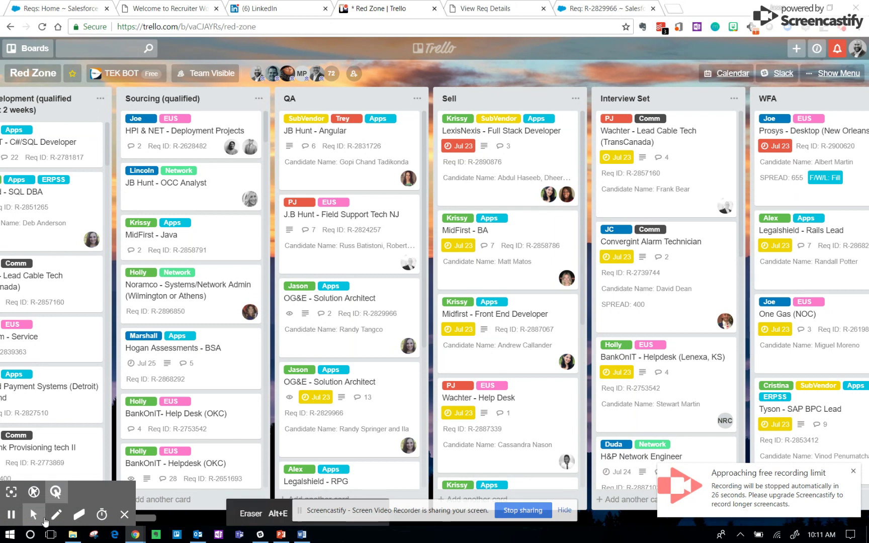